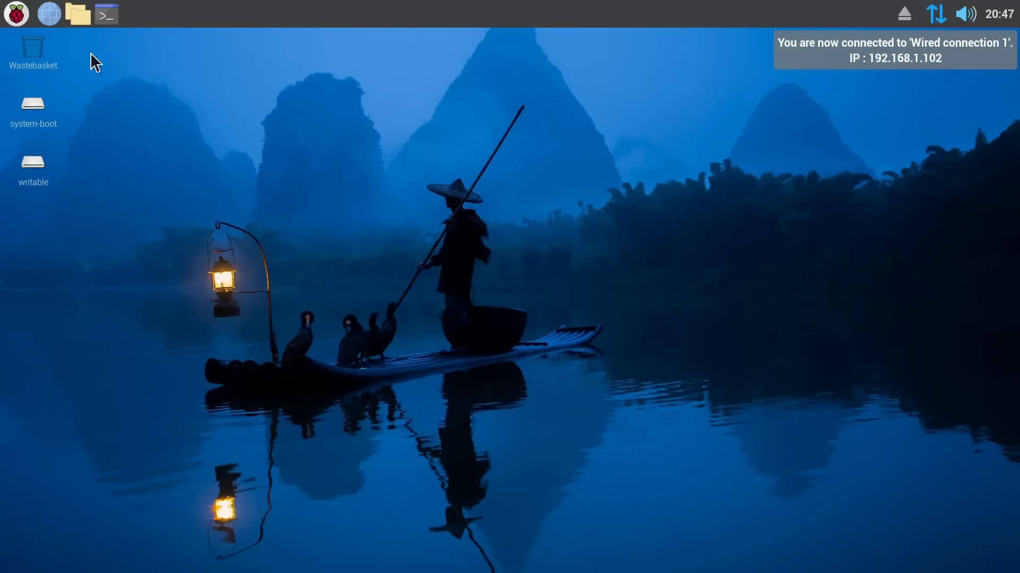
Open a terminal and launch the Raspberry Pi configuration tool with sudo raspi-config.
{"action": "left_click", "coordinate": [107, 17]}
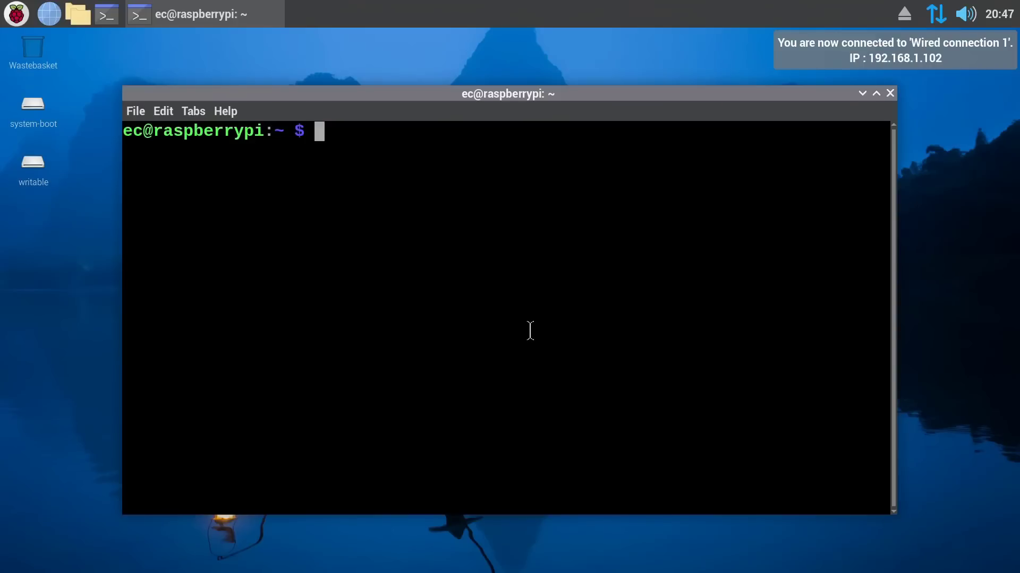
{"action": "type", "text": "sudo raspi-con"}
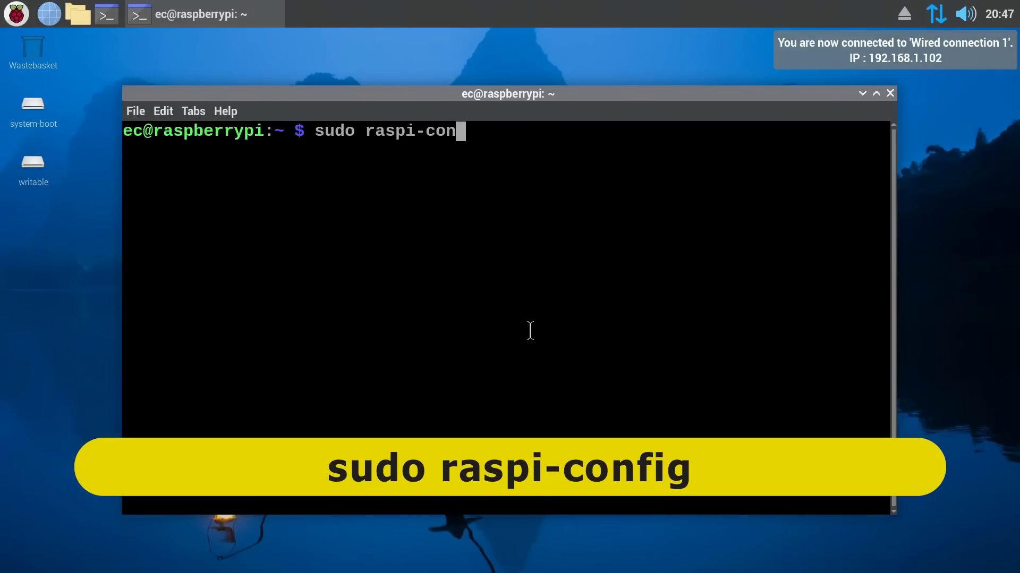
{"action": "type", "text": "fig"}
{"action": "key", "text": "Return"}
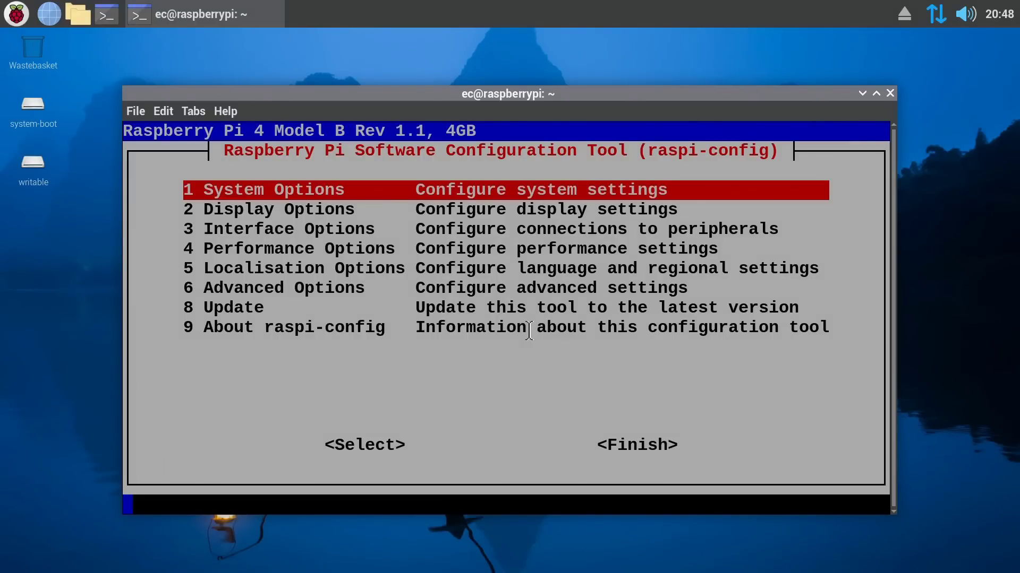
Set the boot order in the advanced options to B2 NVMe/USB Boot and acknowledge the change.
{"action": "key", "text": "Down"}
{"action": "key", "text": "Down"}
{"action": "key", "text": "Down"}
{"action": "key", "text": "Down"}
{"action": "key", "text": "Down"}
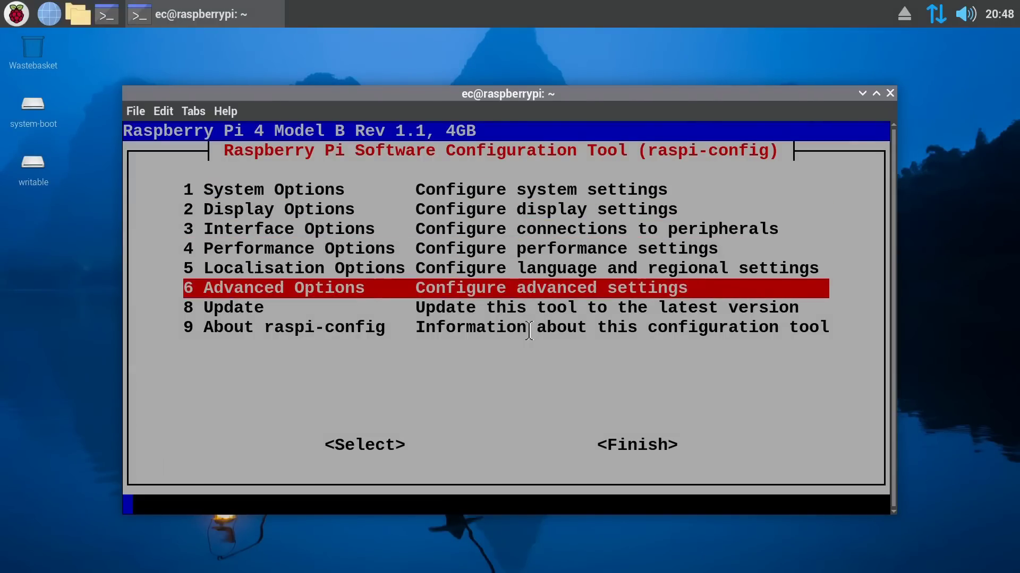
{"action": "key", "text": "Return"}
{"action": "key", "text": "Down"}
{"action": "key", "text": "Down"}
{"action": "key", "text": "Down"}
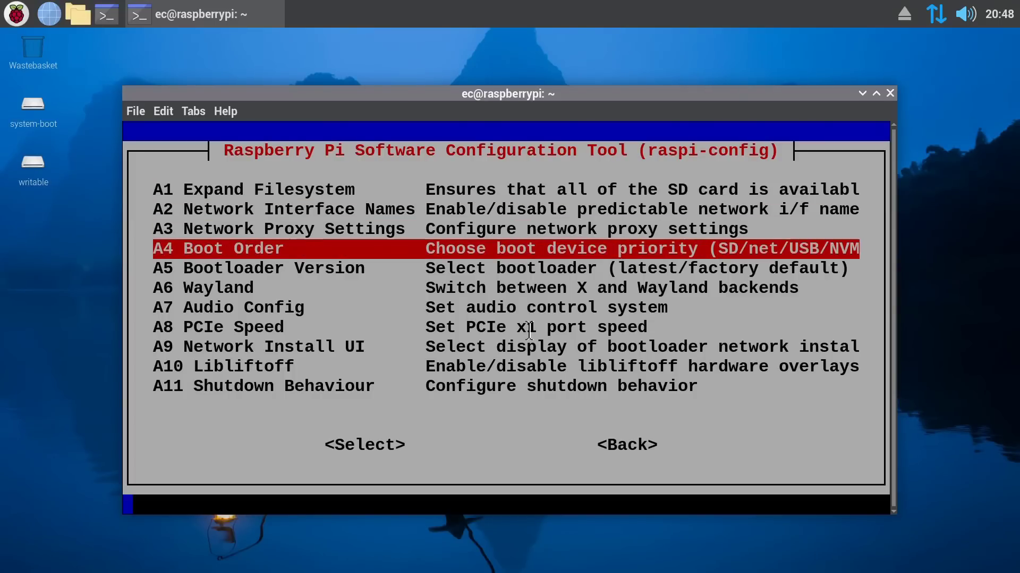
{"action": "key", "text": "Return"}
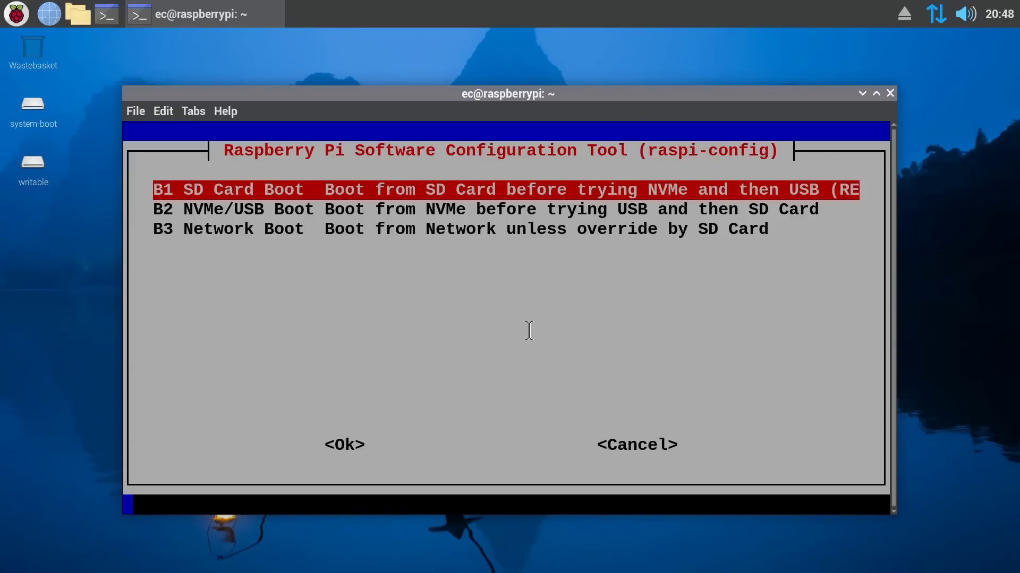
{"action": "key", "text": "Down"}
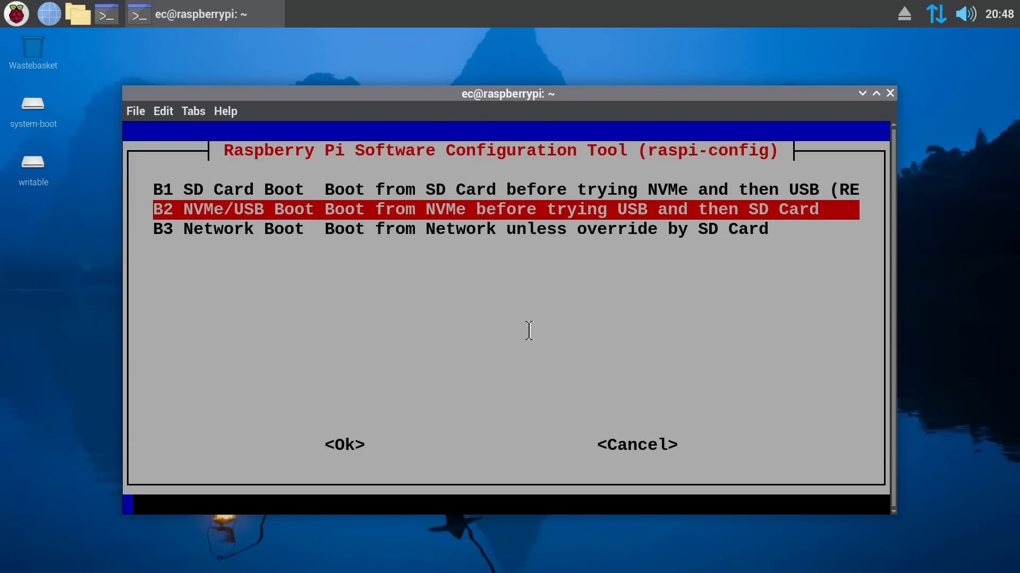
{"action": "key", "text": "Return"}
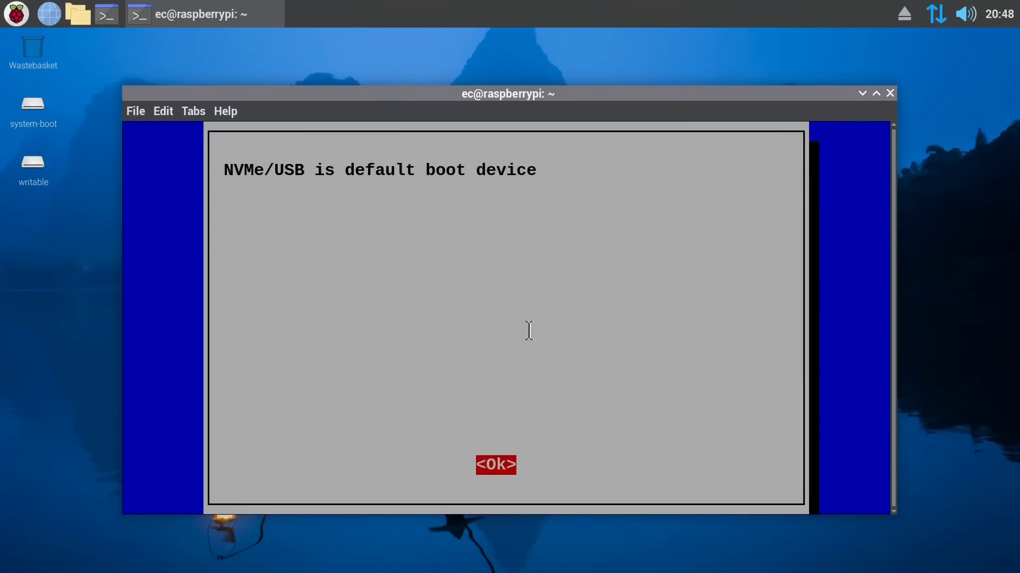
{"action": "key", "text": "Return"}
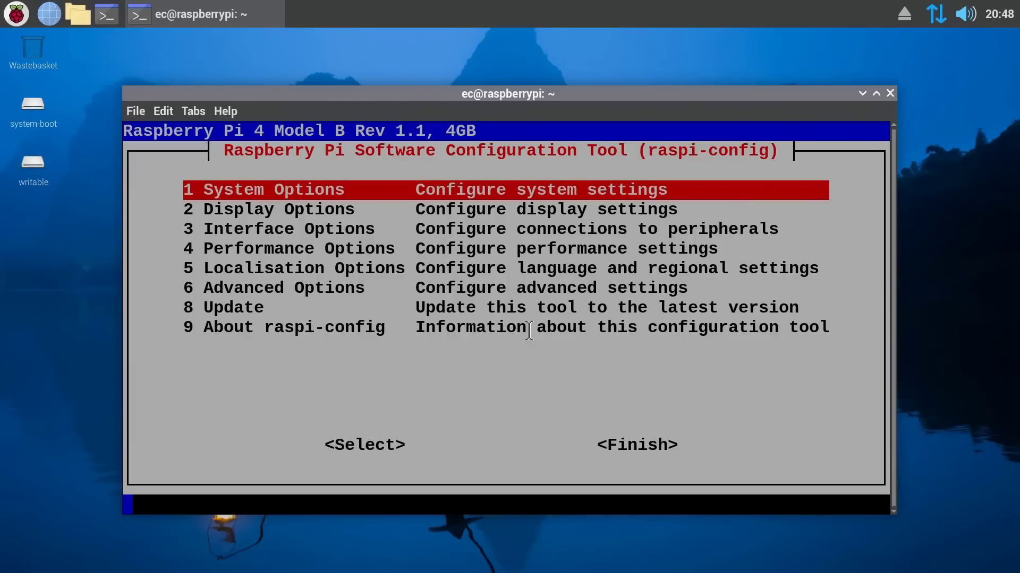
Set the boot order in the advanced options to B1 SD Card Boot and acknowledge the change.
{"action": "key", "text": "Down"}
{"action": "key", "text": "Down"}
{"action": "key", "text": "Down"}
{"action": "key", "text": "Down"}
{"action": "key", "text": "Down"}
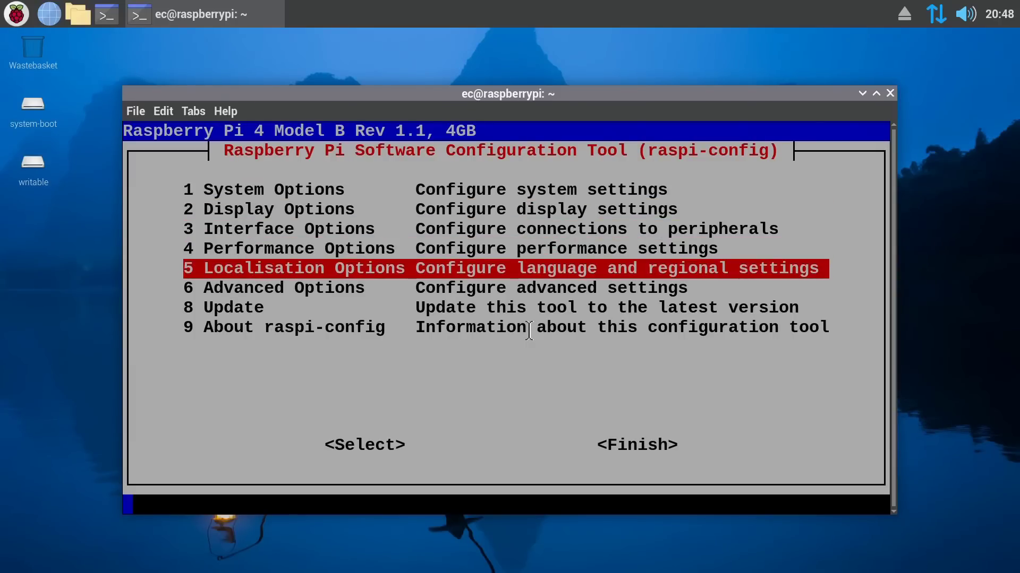
{"action": "key", "text": "Return"}
{"action": "key", "text": "Down"}
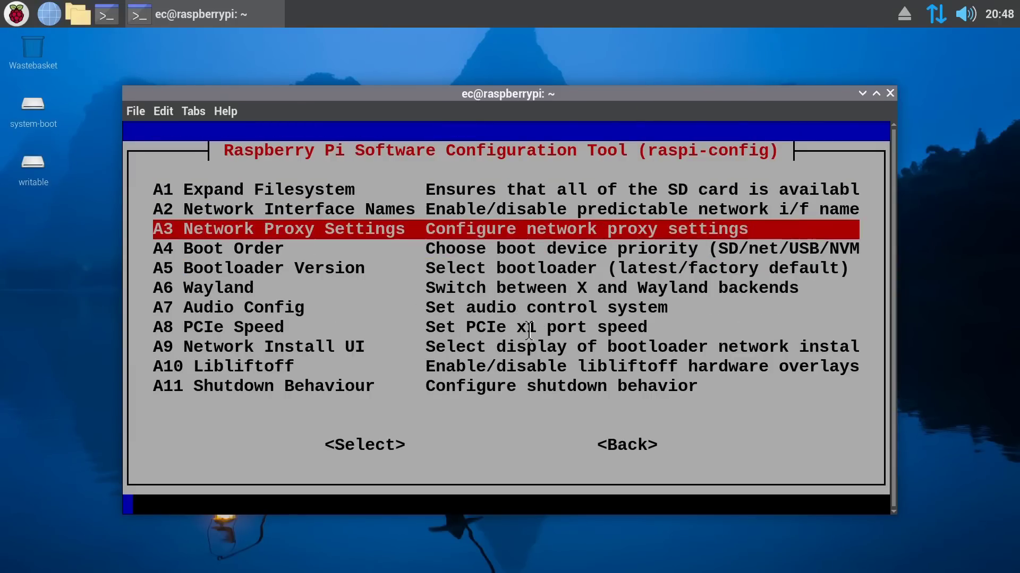
{"action": "key", "text": "Down"}
{"action": "key", "text": "Down"}
{"action": "key", "text": "Return"}
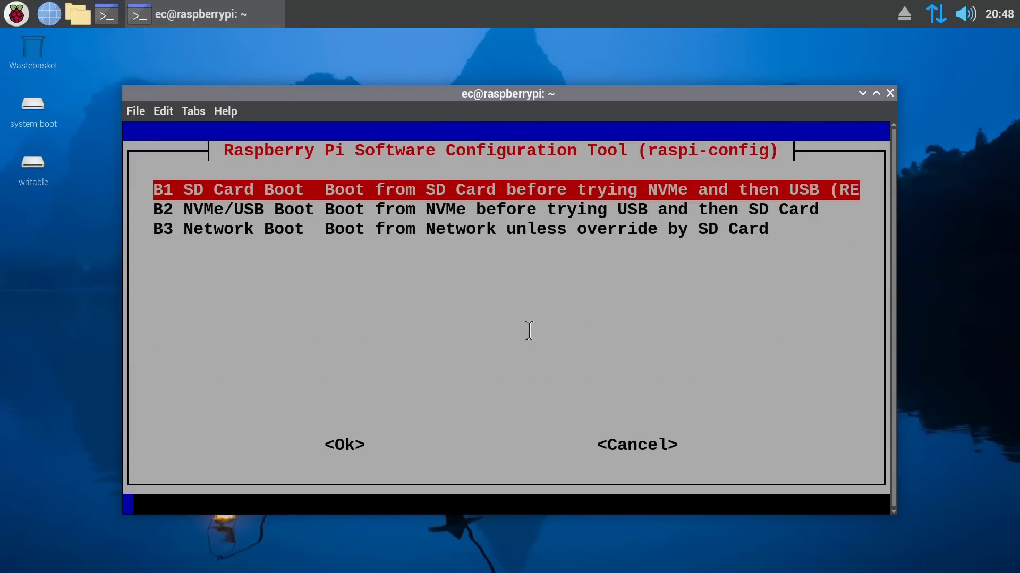
{"action": "key", "text": "Return"}
{"action": "key", "text": "Return"}
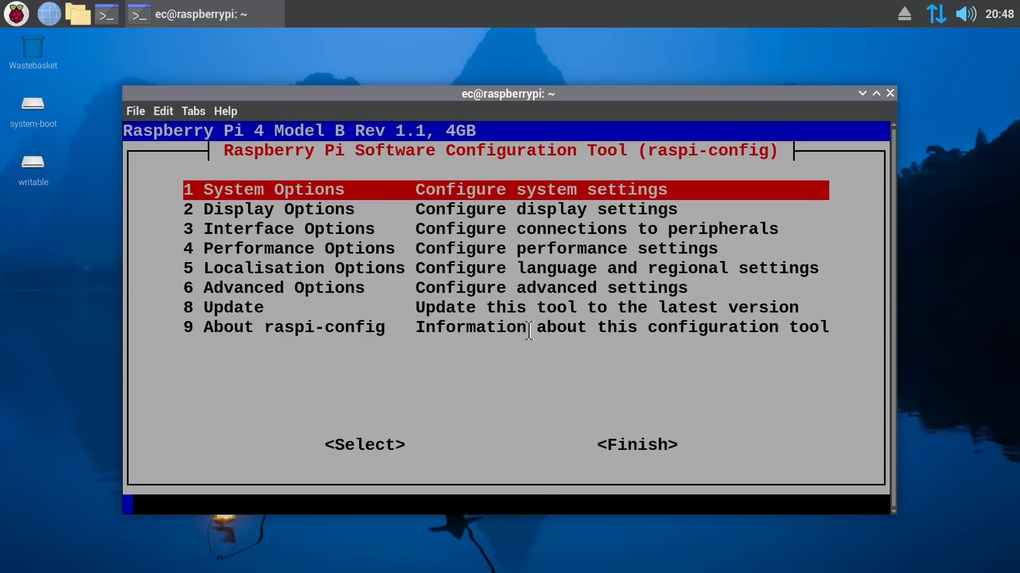
Finish the configuration tool and decline the immediate reboot.
{"action": "key", "text": "Tab"}
{"action": "key", "text": "Tab"}
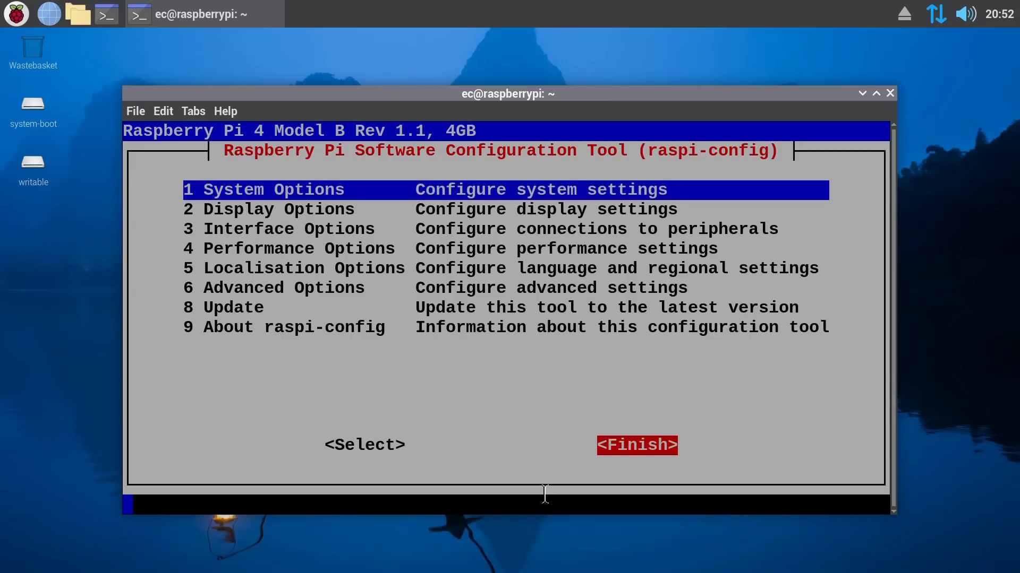
{"action": "key", "text": "Return"}
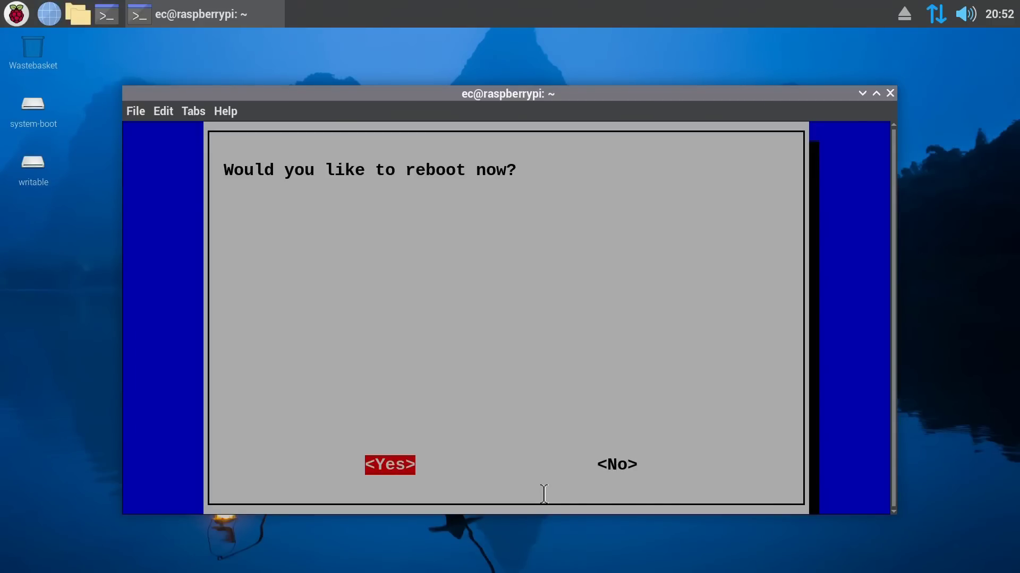
{"action": "key", "text": "Right"}
{"action": "key", "text": "Return"}
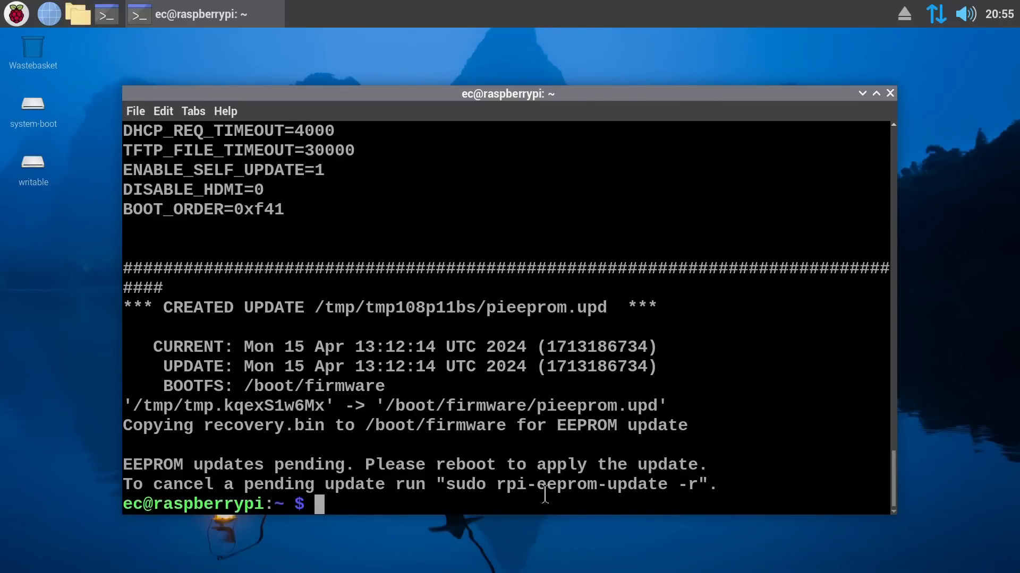
Clear the terminal and refresh the package lists with sudo apt update.
{"action": "type", "text": "clear"}
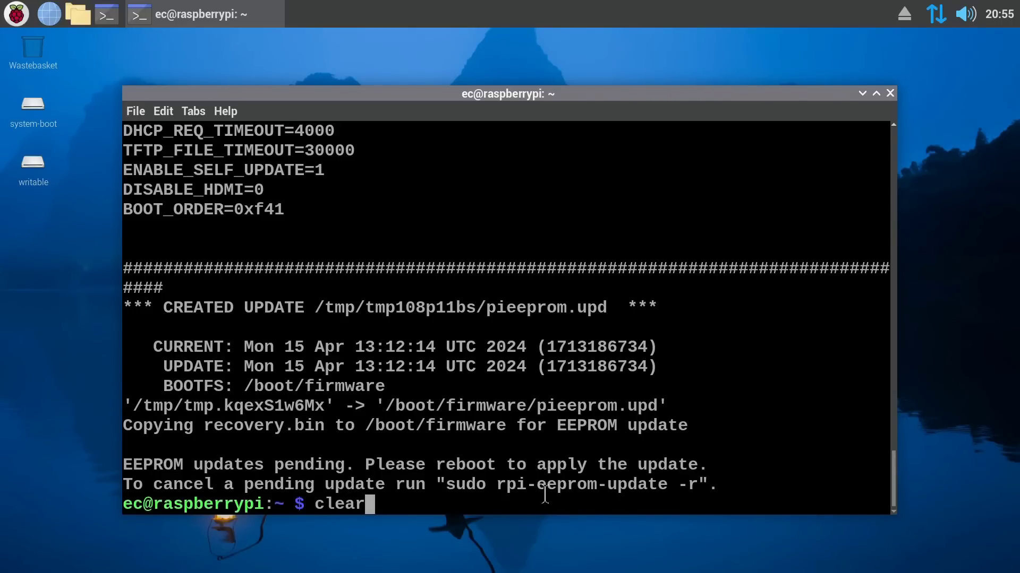
{"action": "key", "text": "Return"}
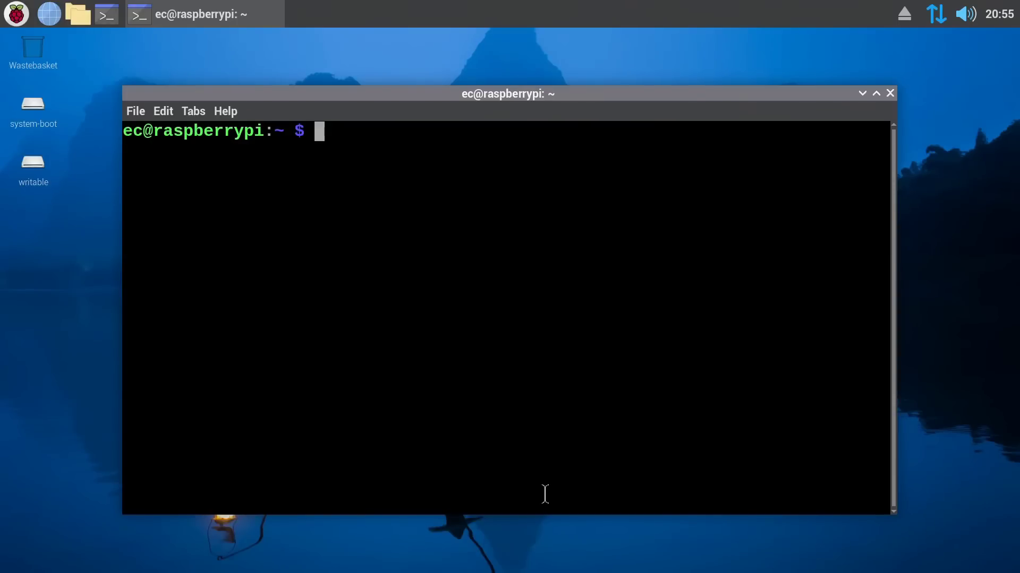
{"action": "type", "text": "sudo "}
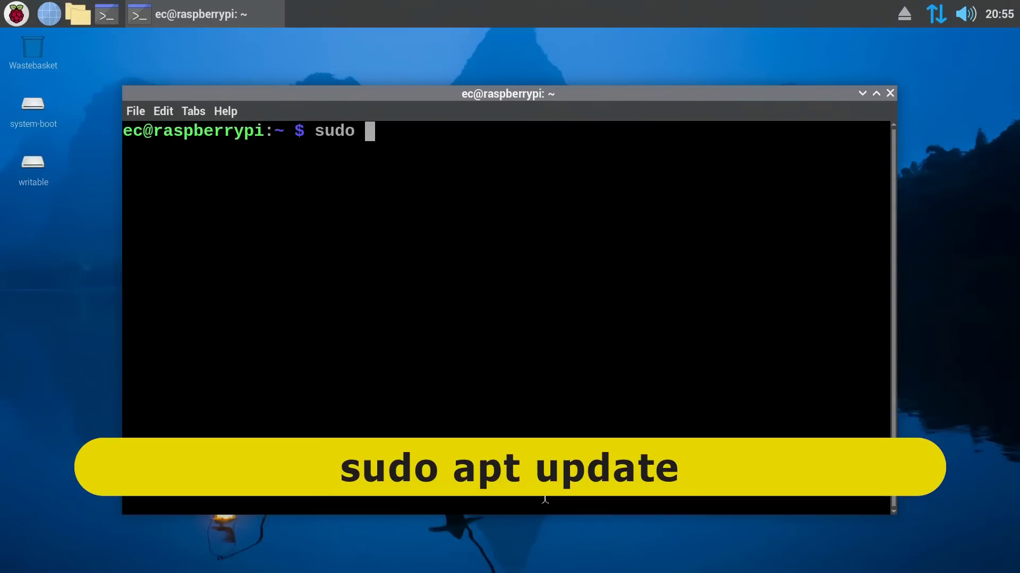
{"action": "type", "text": "apt update"}
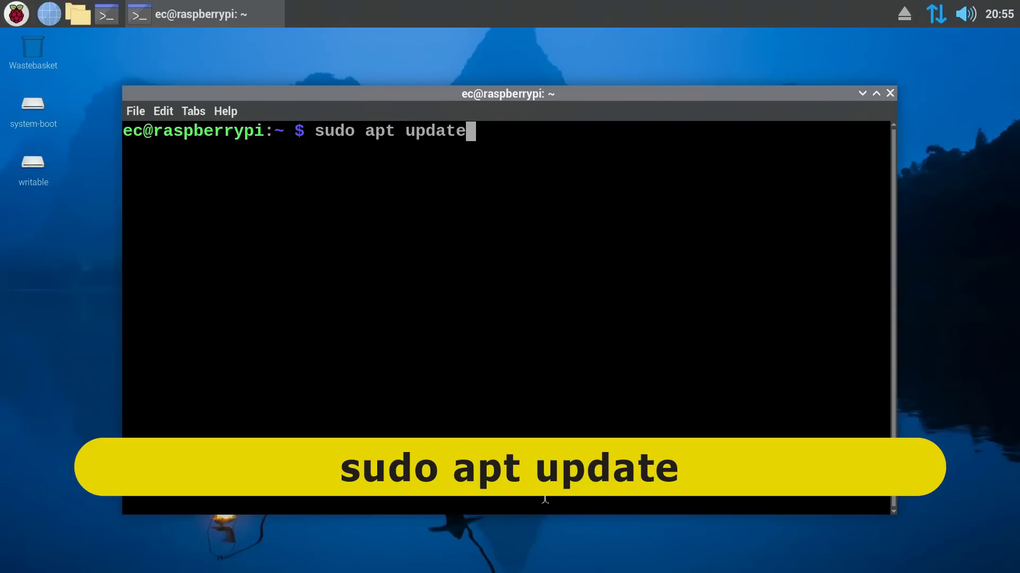
{"action": "key", "text": "Return"}
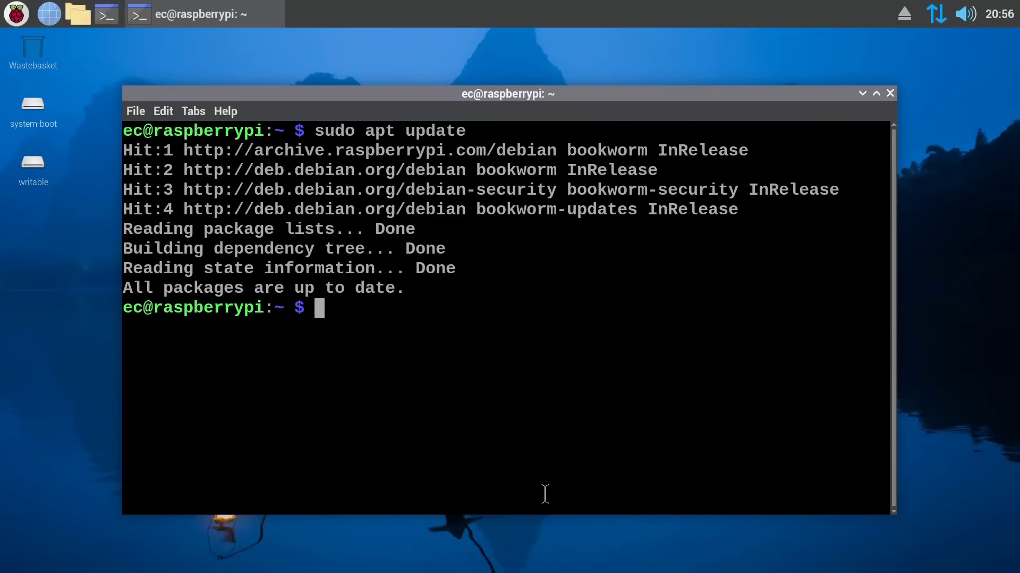
Upgrade all installed packages with sudo apt full-upgrade and restart the Raspberry Pi with sudo reboot.
{"action": "type", "text": "sudo apt f"}
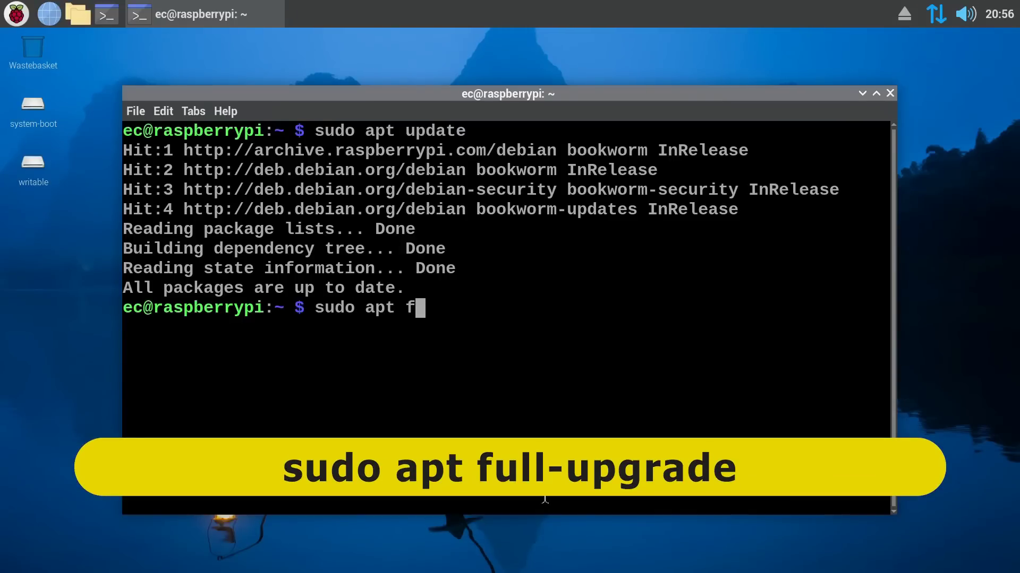
{"action": "type", "text": "ull-upgrade"}
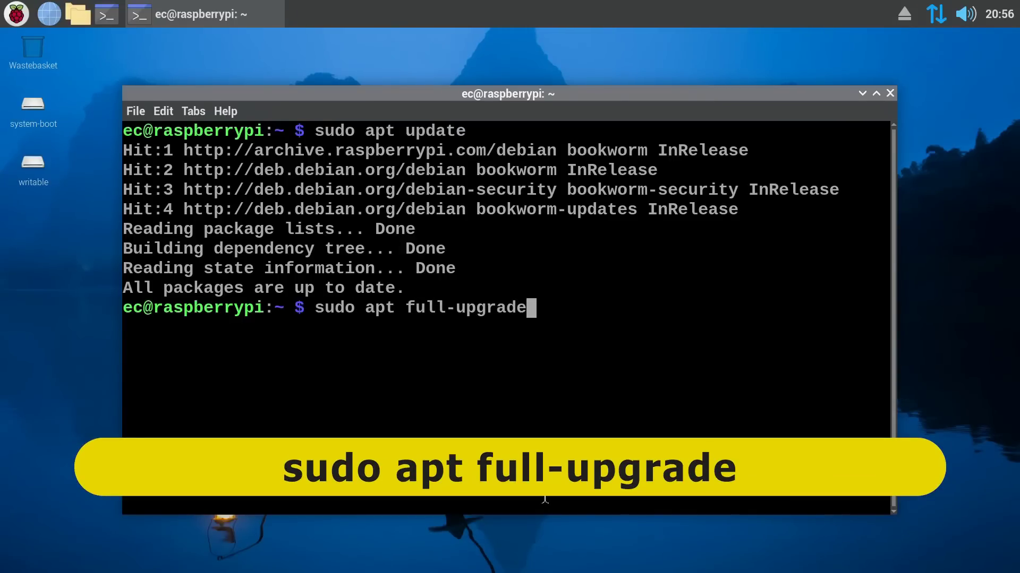
{"action": "key", "text": "Return"}
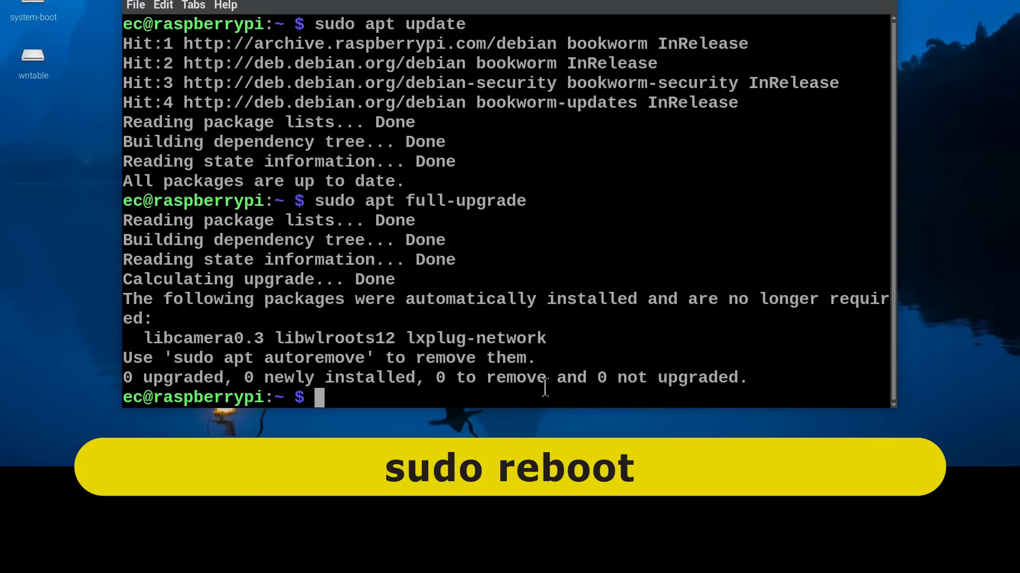
{"action": "type", "text": "sudo reboot"}
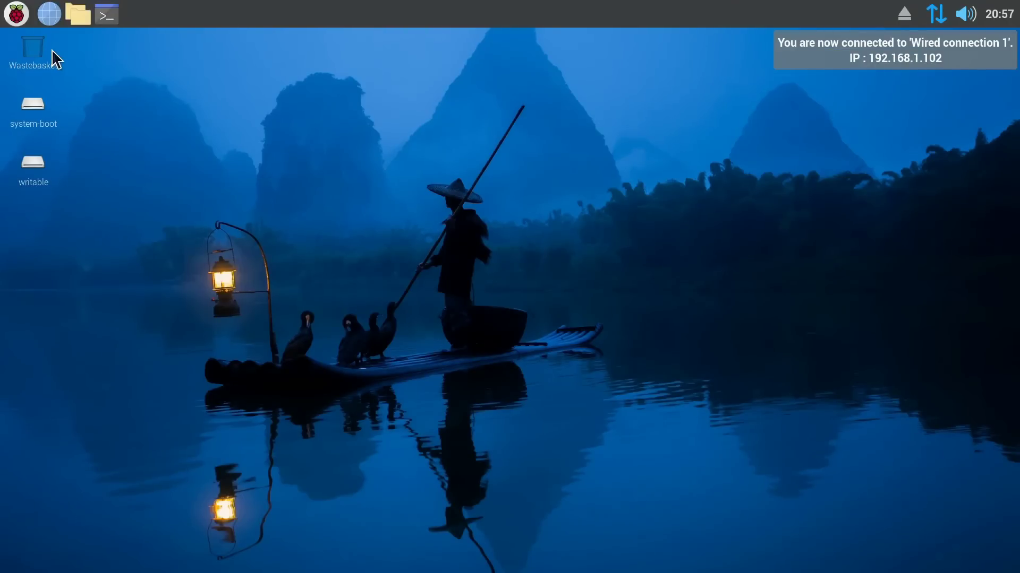
Open a terminal, move its window slightly higher on the desktop, and check the bootloader status with rpi-eeprom-update.
{"action": "left_click", "coordinate": [110, 18]}
{"action": "left_click_drag", "start_coordinate": [336, 96], "coordinate": [333, 64]}
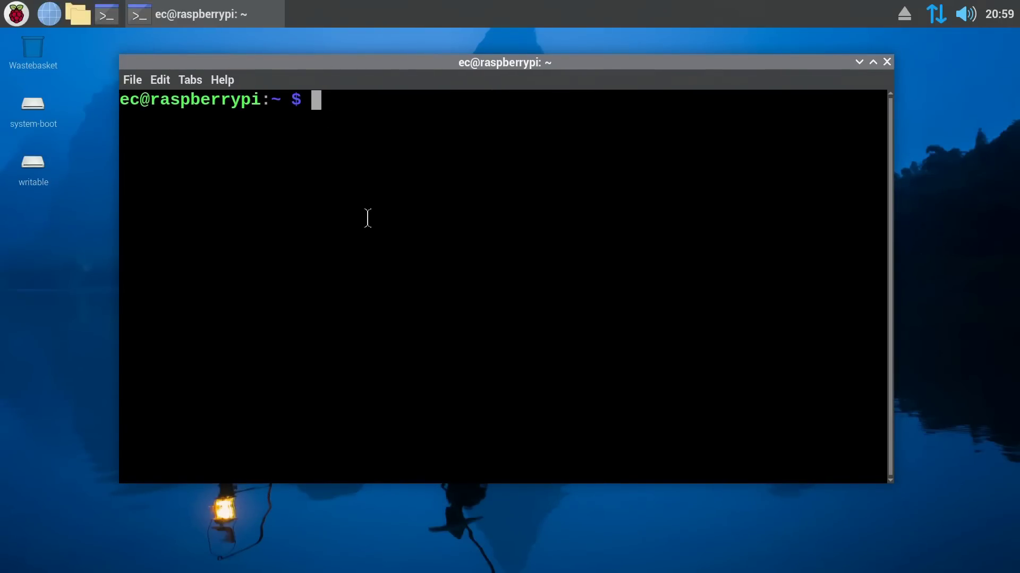
{"action": "type", "text": "rpi-ee"}
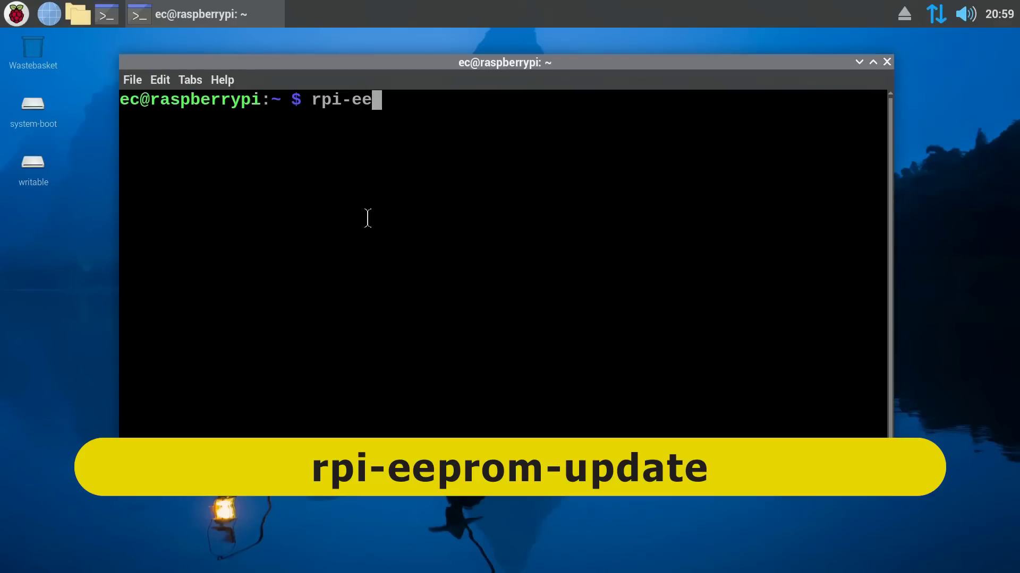
{"action": "type", "text": "prom-update"}
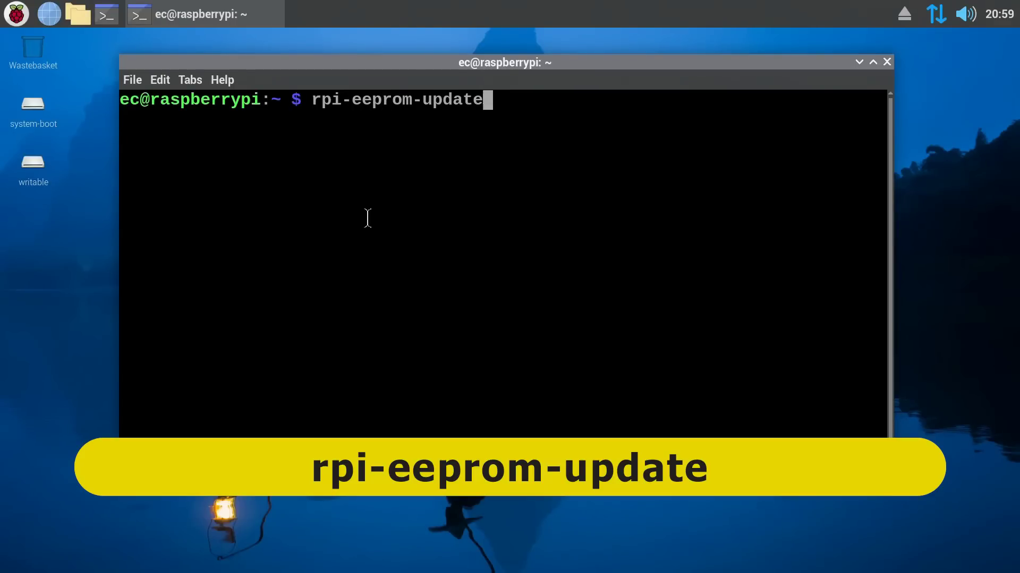
{"action": "key", "text": "Return"}
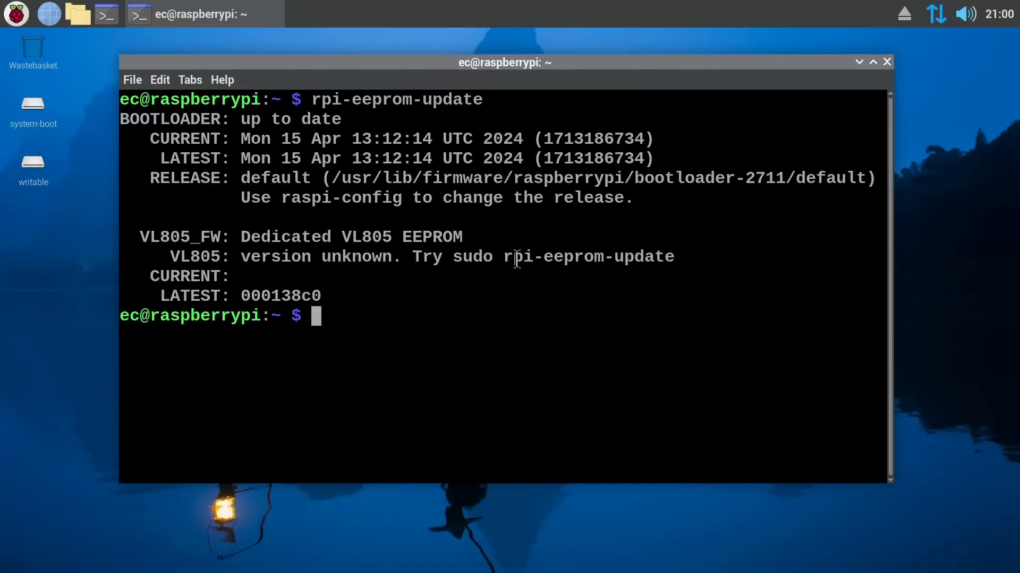
Relaunch the Raspberry Pi configuration tool with sudo raspi-config.
{"action": "type", "text": "sudo rasp"}
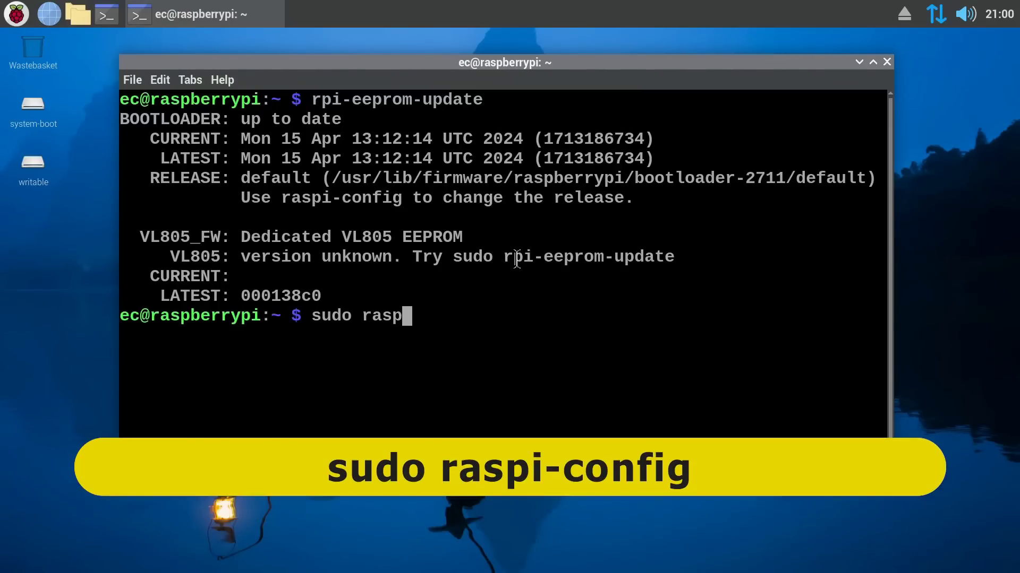
{"action": "type", "text": "i-config"}
{"action": "key", "text": "Return"}
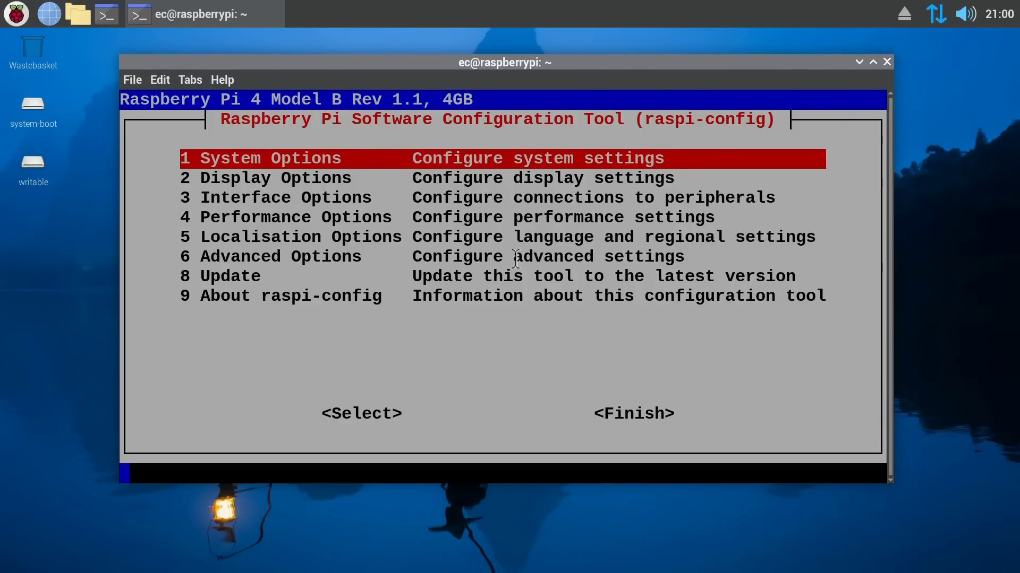
Choose the latest bootloader image under the Bootloader Version setting of the Advanced Options.
{"action": "key", "text": "Down"}
{"action": "key", "text": "Down"}
{"action": "key", "text": "Down"}
{"action": "key", "text": "Down"}
{"action": "key", "text": "Down"}
{"action": "key", "text": "Return"}
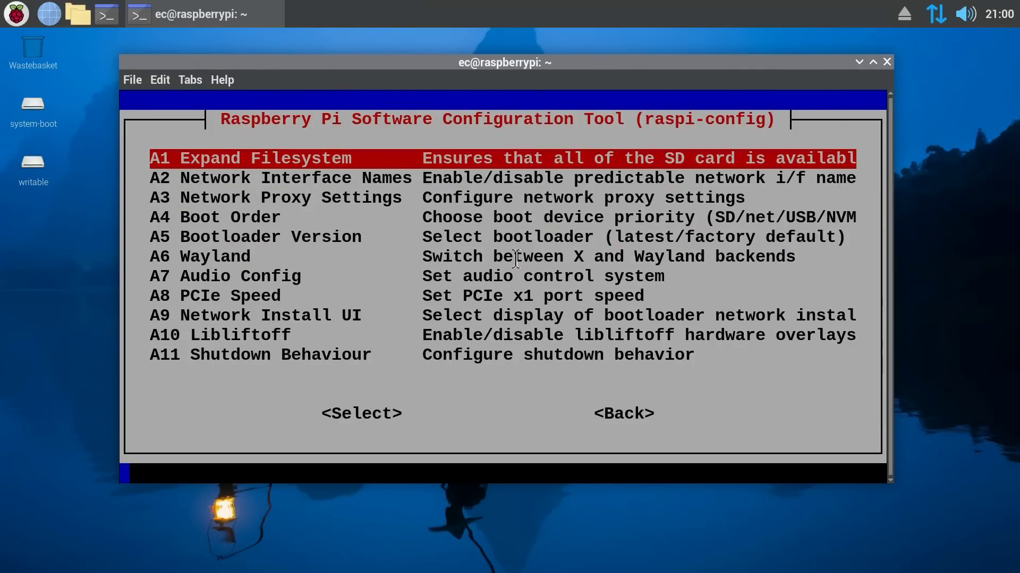
{"action": "key", "text": "Down"}
{"action": "key", "text": "Down"}
{"action": "key", "text": "Down"}
{"action": "key", "text": "Down"}
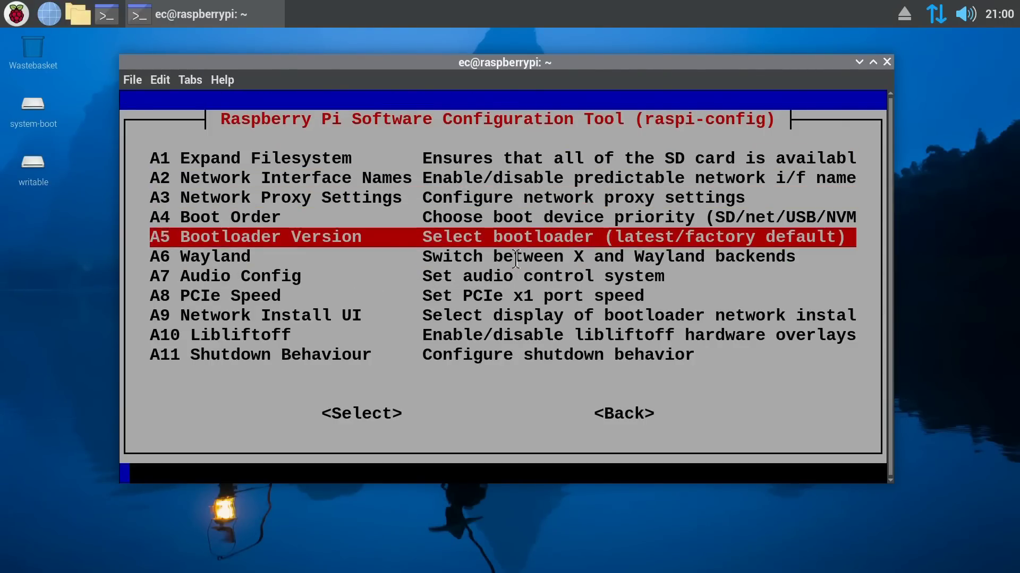
{"action": "key", "text": "Return"}
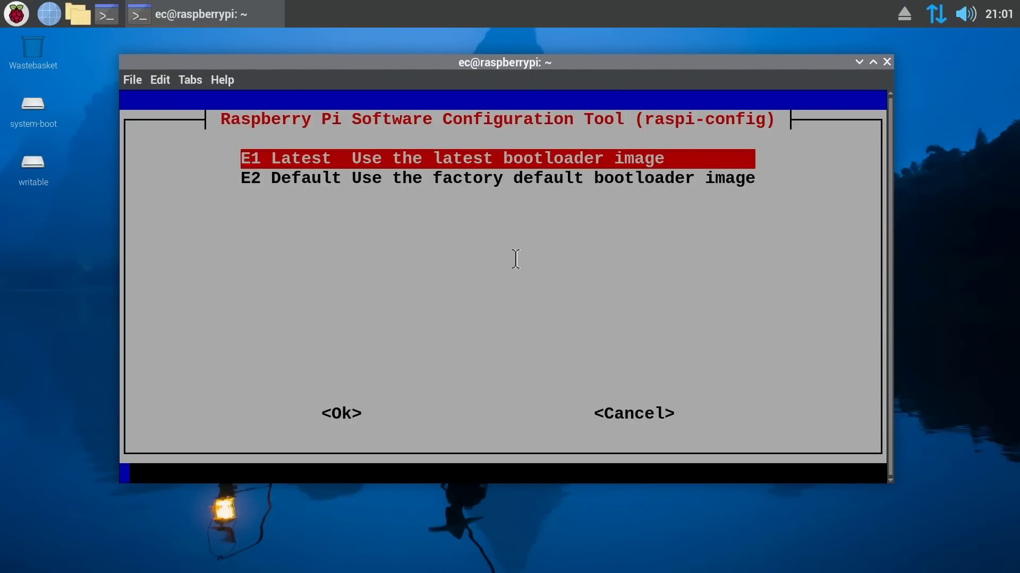
{"action": "key", "text": "Return"}
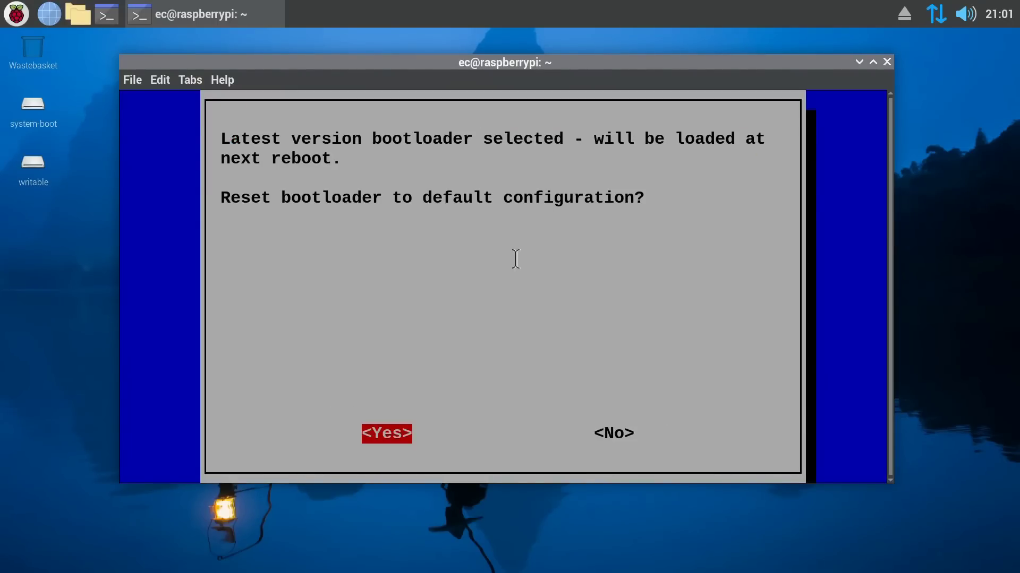
Reset the bootloader to its default configuration and finish the configuration tool.
{"action": "key", "text": "Return"}
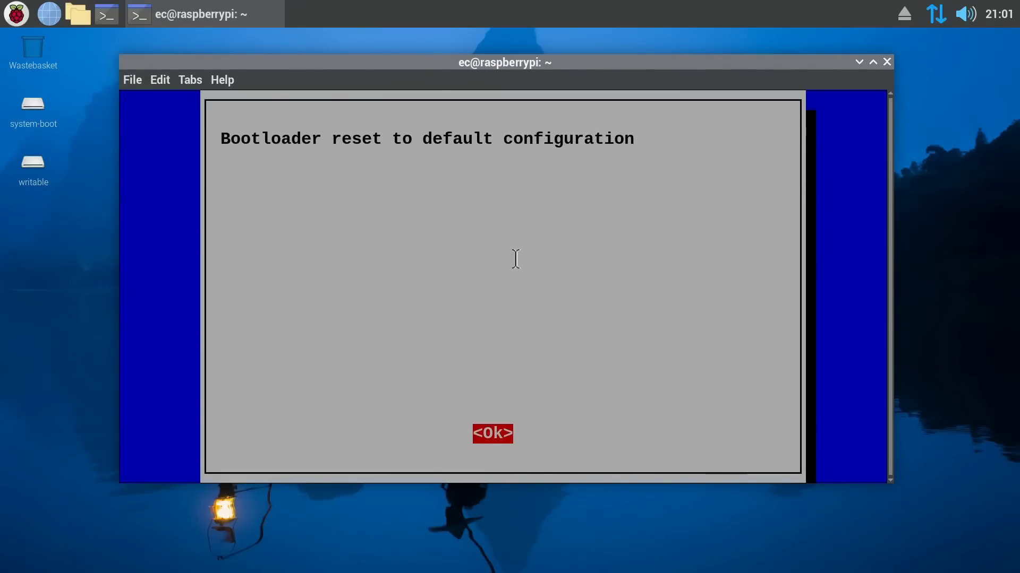
{"action": "key", "text": "Return"}
{"action": "key", "text": "Tab"}
{"action": "key", "text": "Tab"}
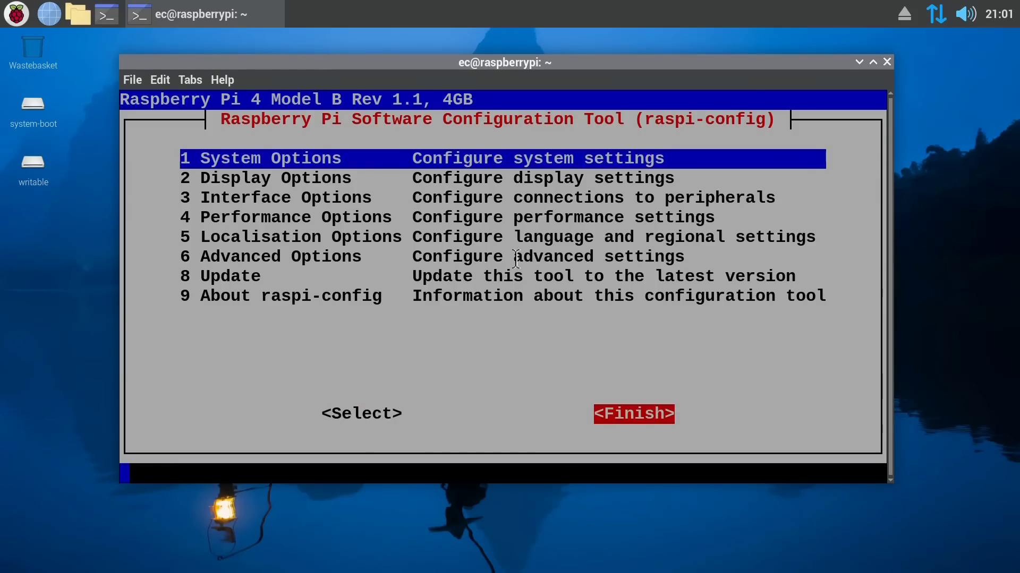
{"action": "key", "text": "Return"}
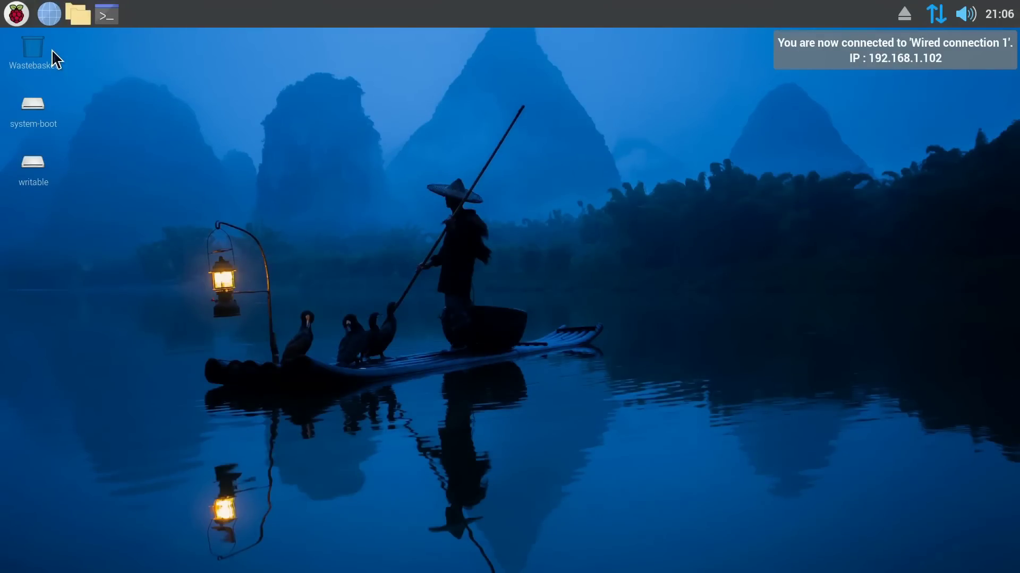
Open a terminal, move its window slightly higher on the desktop, and recheck the bootloader status by rerunning rpi-eeprom-update.
{"action": "left_click", "coordinate": [100, 18]}
{"action": "left_click_drag", "start_coordinate": [394, 100], "coordinate": [396, 63]}
{"action": "key", "text": "Up"}
{"action": "key", "text": "Up"}
{"action": "key", "text": "Return"}
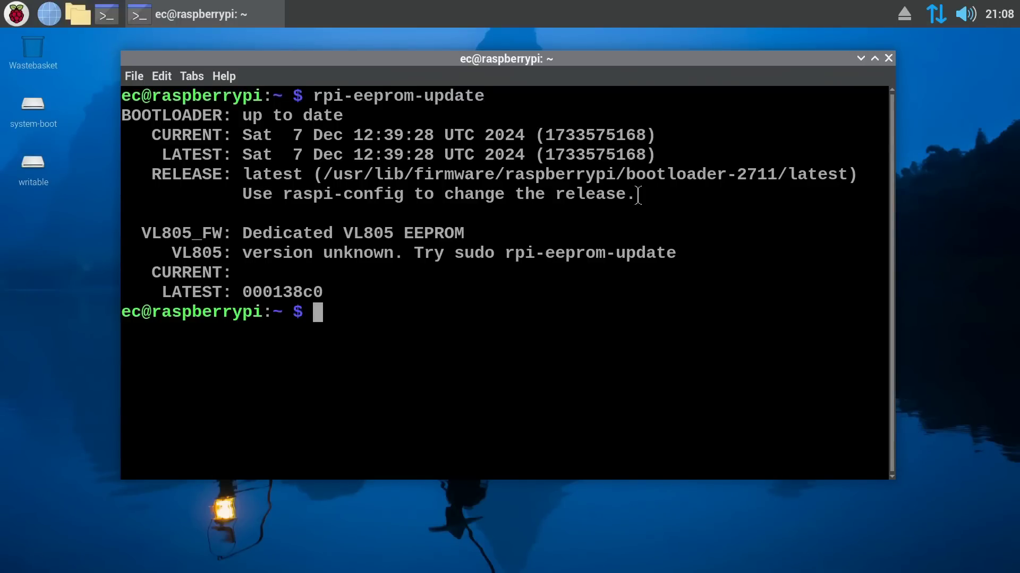
Close the terminal and reboot the Raspberry Pi from the desktop's shutdown options.
{"action": "left_click", "coordinate": [886, 60]}
{"action": "left_click", "coordinate": [16, 16]}
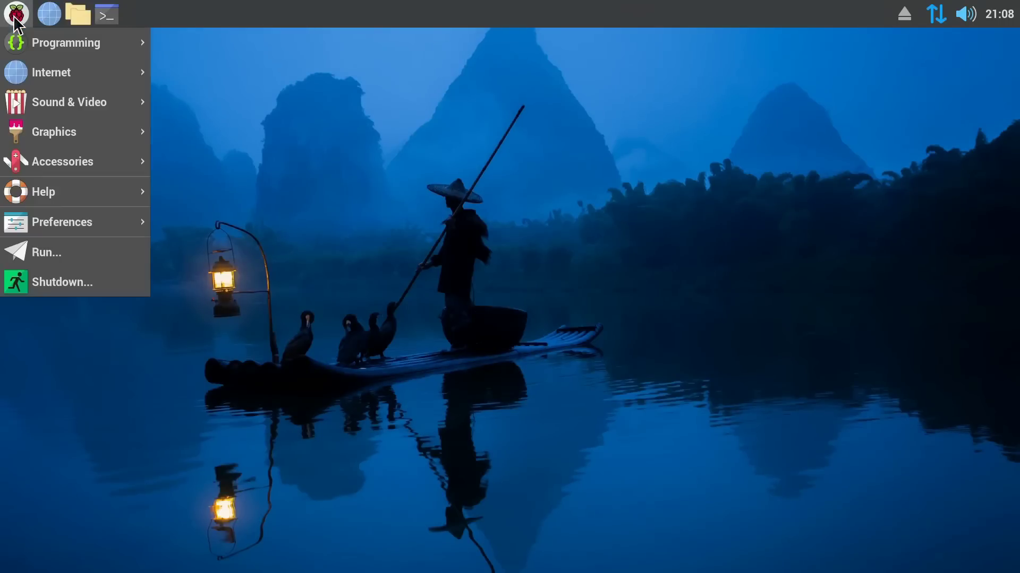
{"action": "left_click", "coordinate": [72, 284]}
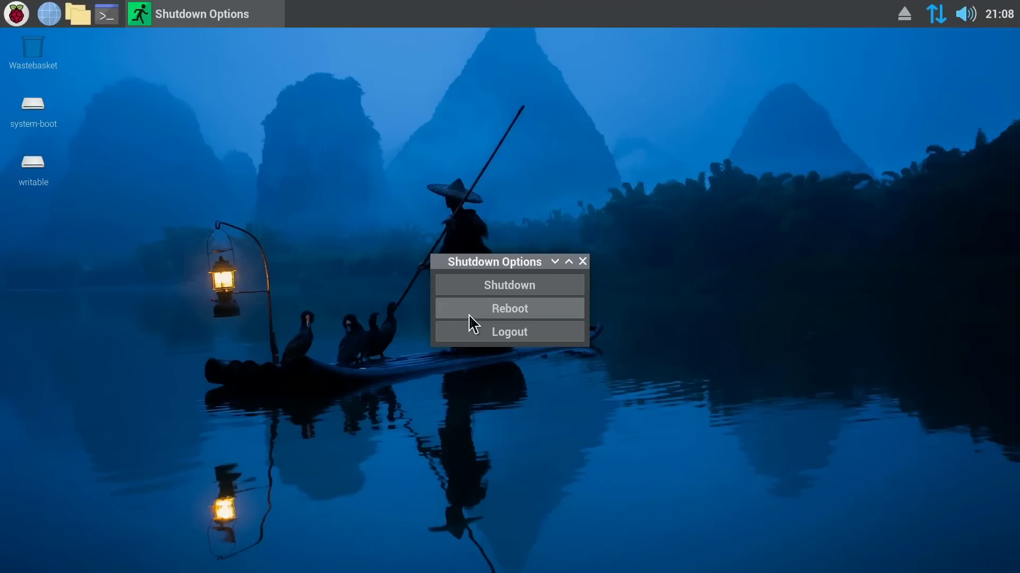
{"action": "left_click", "coordinate": [472, 313]}
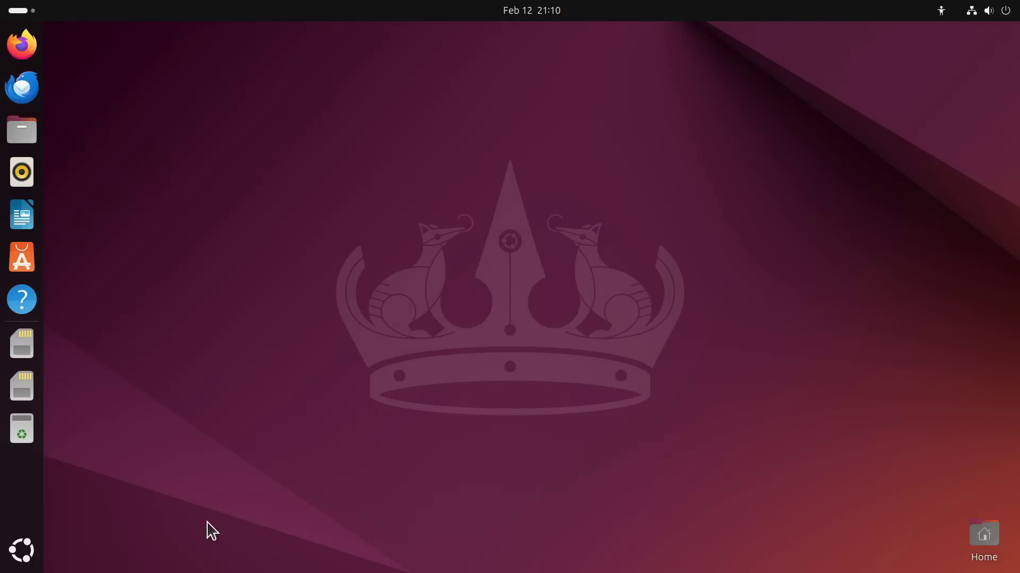
{"action": "left_click", "coordinate": [12, 558]}
{"action": "left_click", "coordinate": [11, 558]}
Restart the Ubuntu system through its power options and confirm the restart.
{"action": "left_click", "coordinate": [1005, 10]}
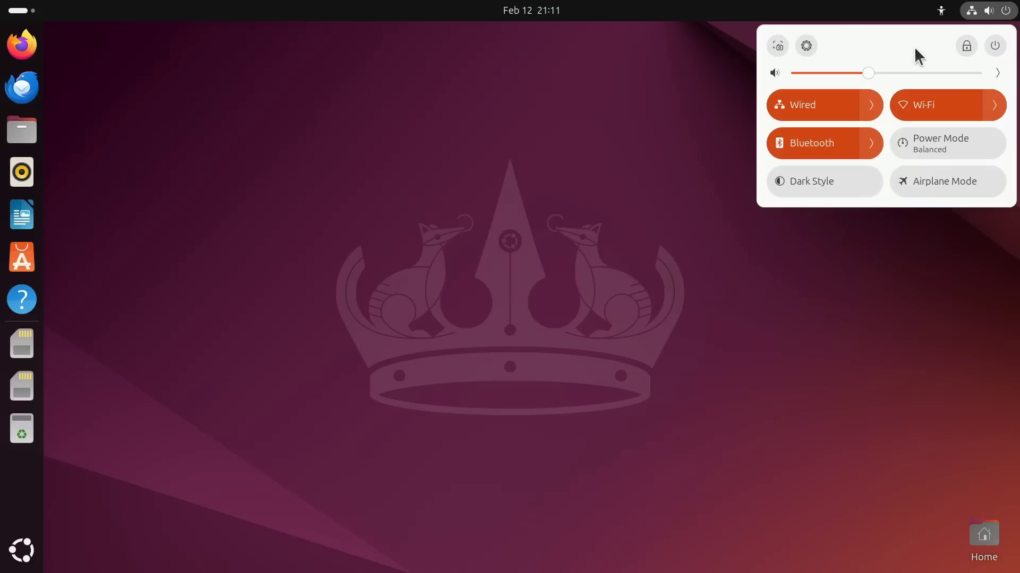
{"action": "left_click", "coordinate": [993, 45]}
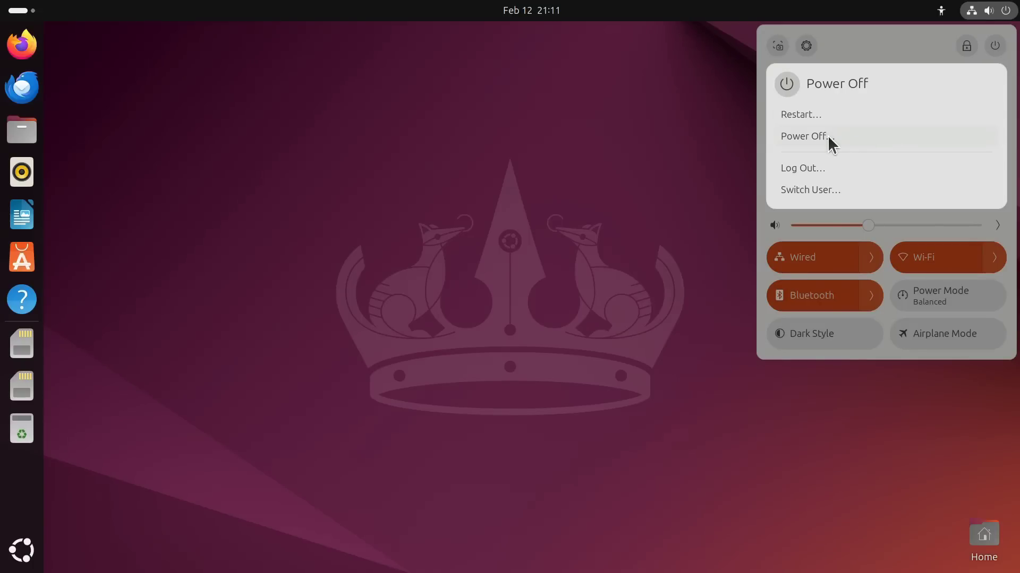
{"action": "left_click", "coordinate": [807, 114]}
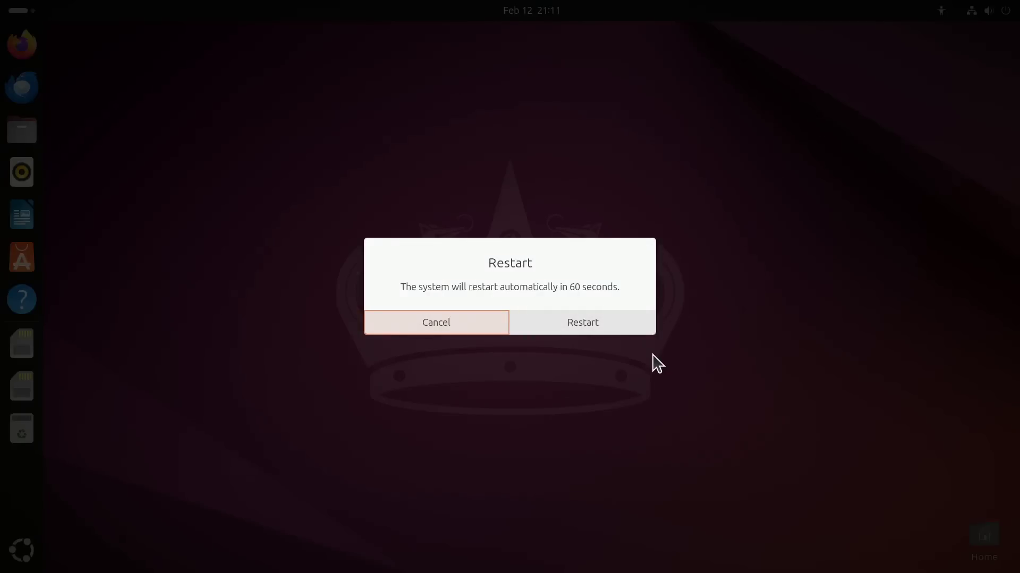
{"action": "left_click", "coordinate": [595, 325]}
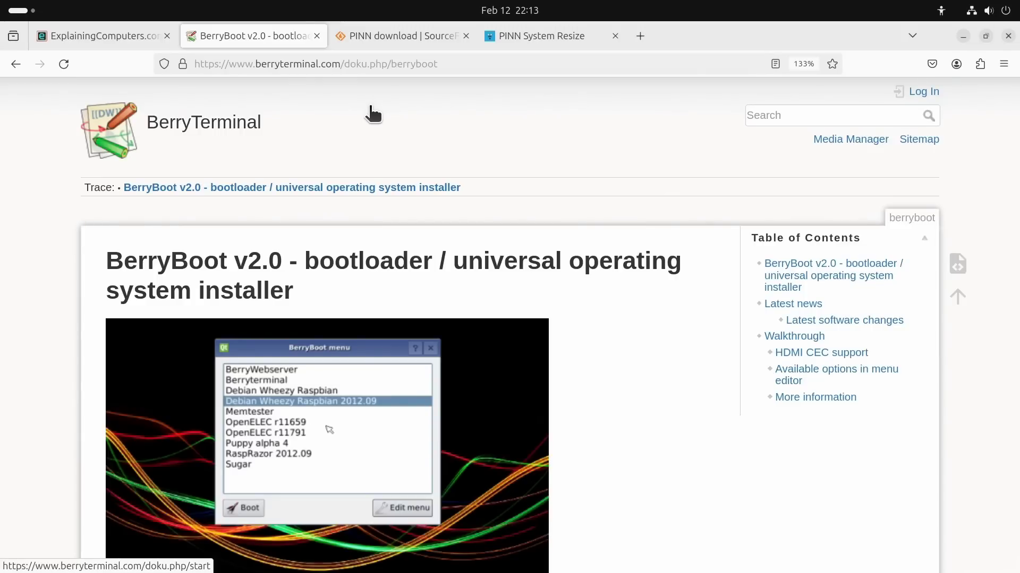
Show the PINN project page on SourceForge and the PINN System Resize page in the browser.
{"action": "left_click", "coordinate": [422, 36]}
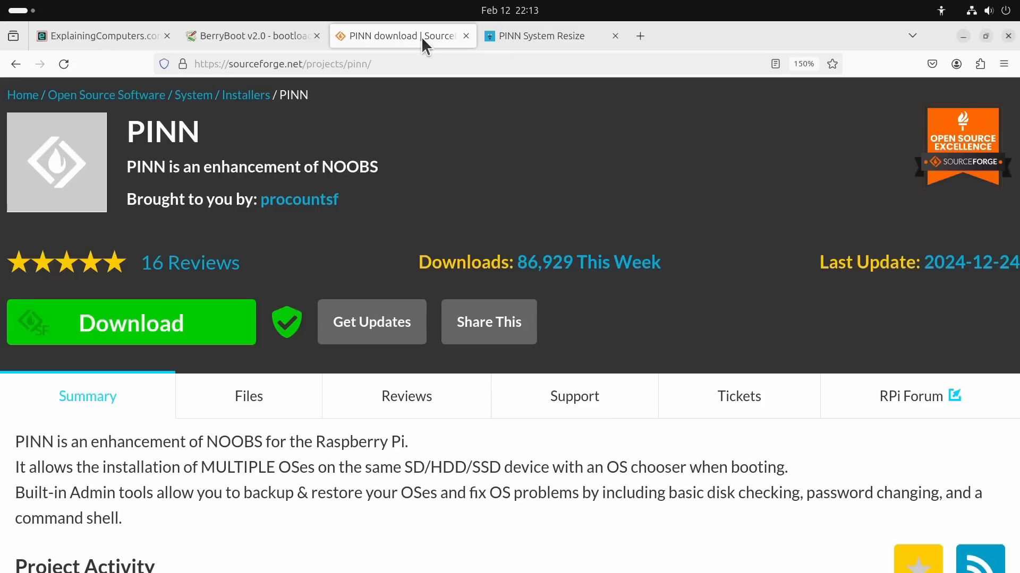
{"action": "left_click", "coordinate": [512, 33]}
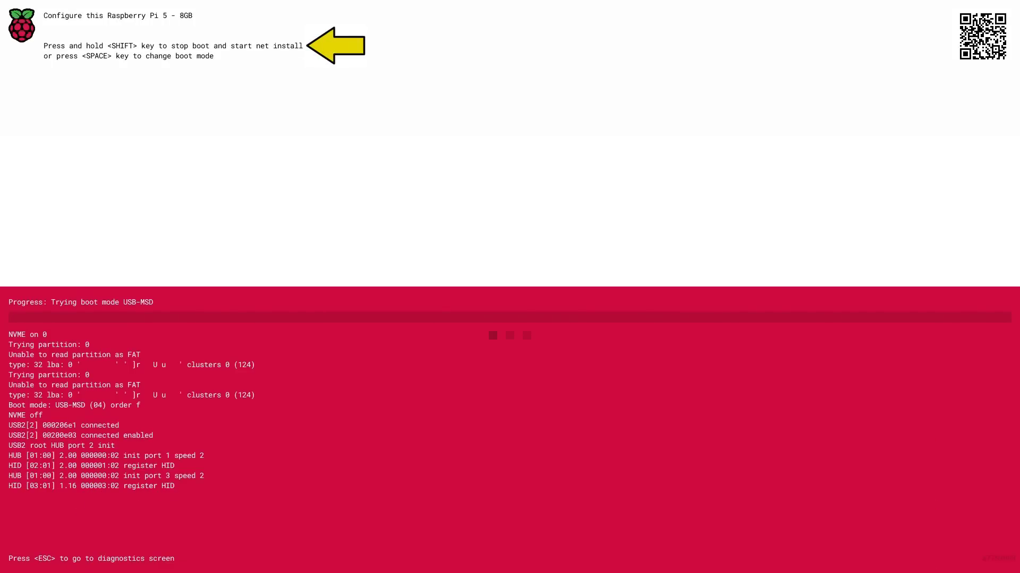
Interrupt the Raspberry Pi 5's boot to start net install and choose Raspberry Pi 5 as the device.
{"action": "key", "text": "shift"}
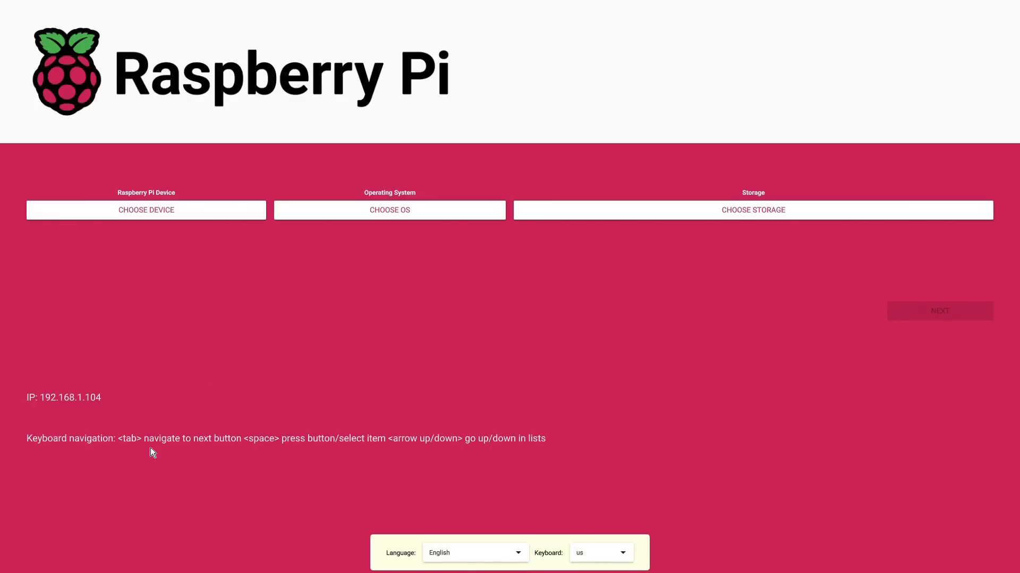
{"action": "left_click", "coordinate": [165, 213]}
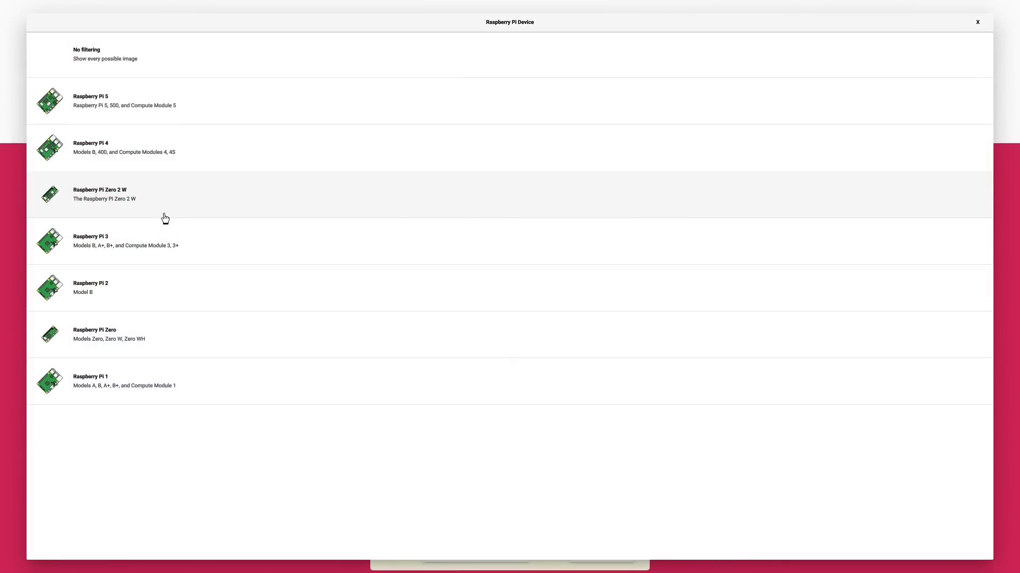
{"action": "left_click", "coordinate": [136, 100]}
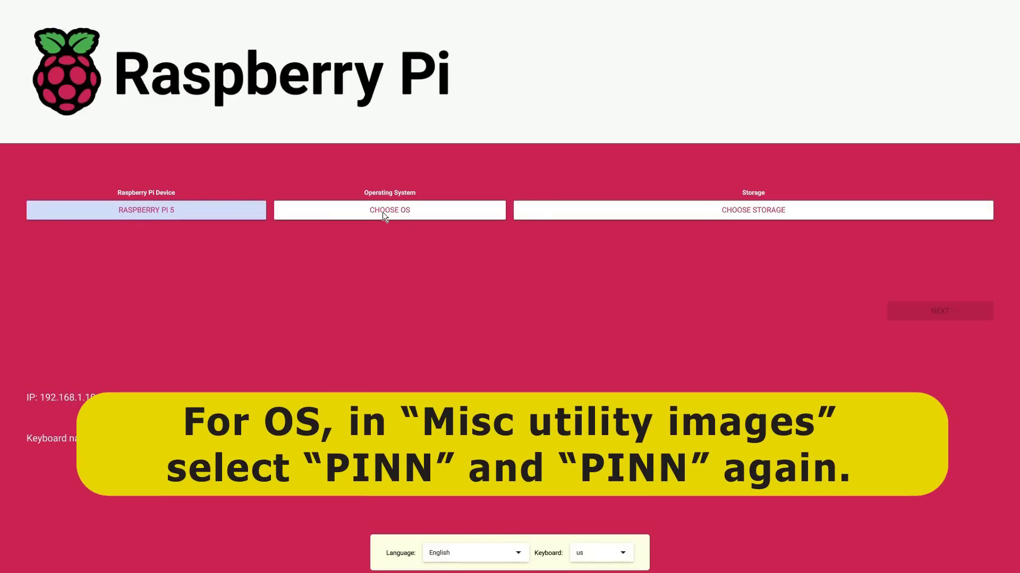
Choose the PINN multi-boot installer from the Misc utility images as the operating system.
{"action": "left_click", "coordinate": [382, 212]}
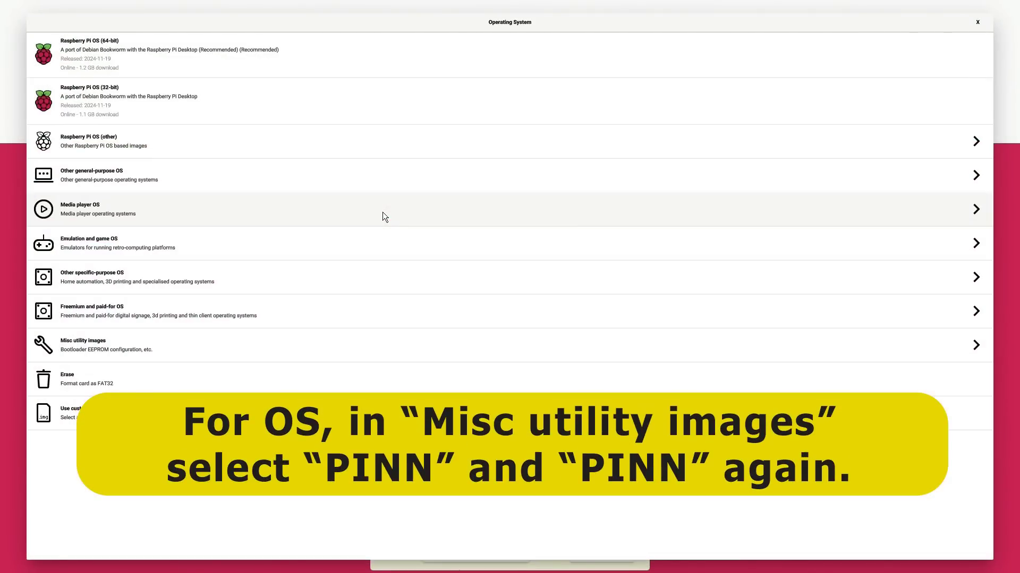
{"action": "left_click", "coordinate": [262, 348]}
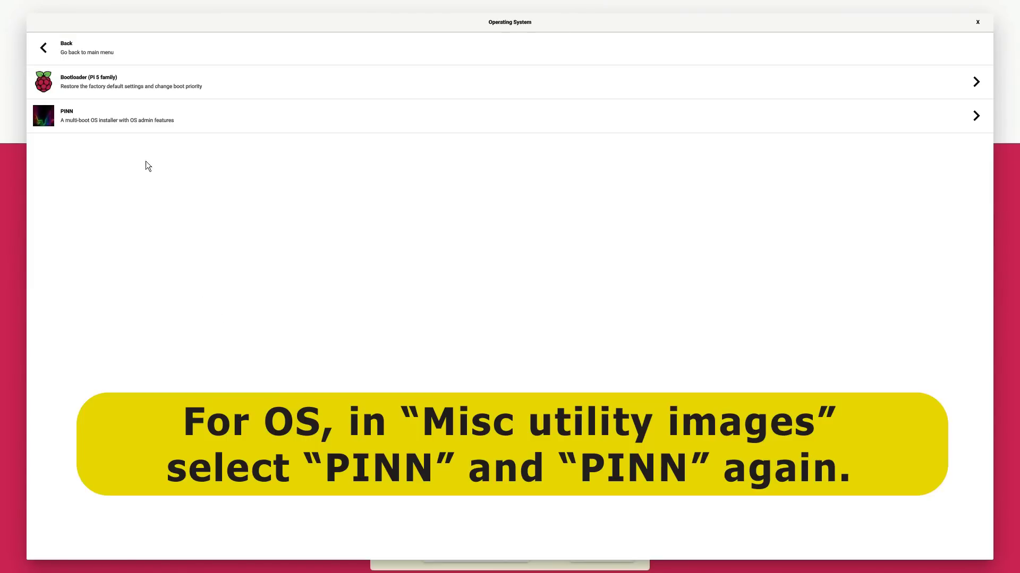
{"action": "left_click", "coordinate": [129, 116]}
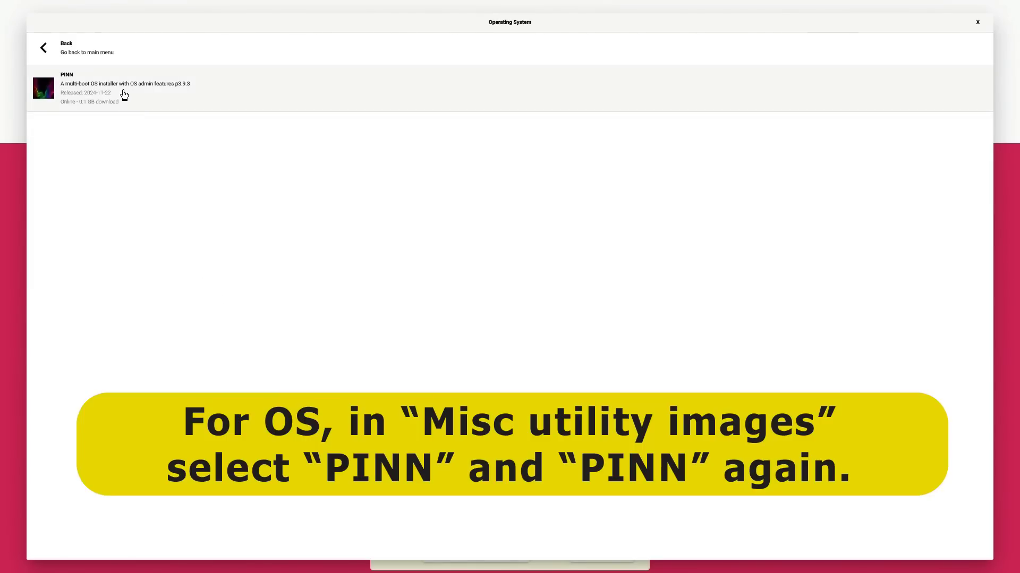
{"action": "left_click", "coordinate": [123, 91]}
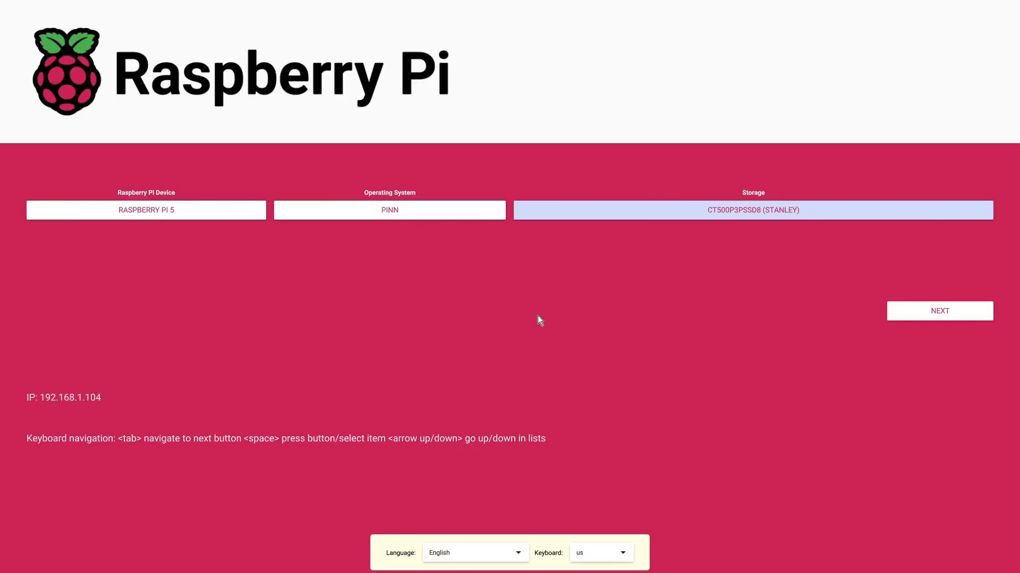
Set the keyboard layout to gb and start writing PINN to the CT500P3PSSD8 drive, agreeing to erase all its existing data.
{"action": "left_click", "coordinate": [601, 556]}
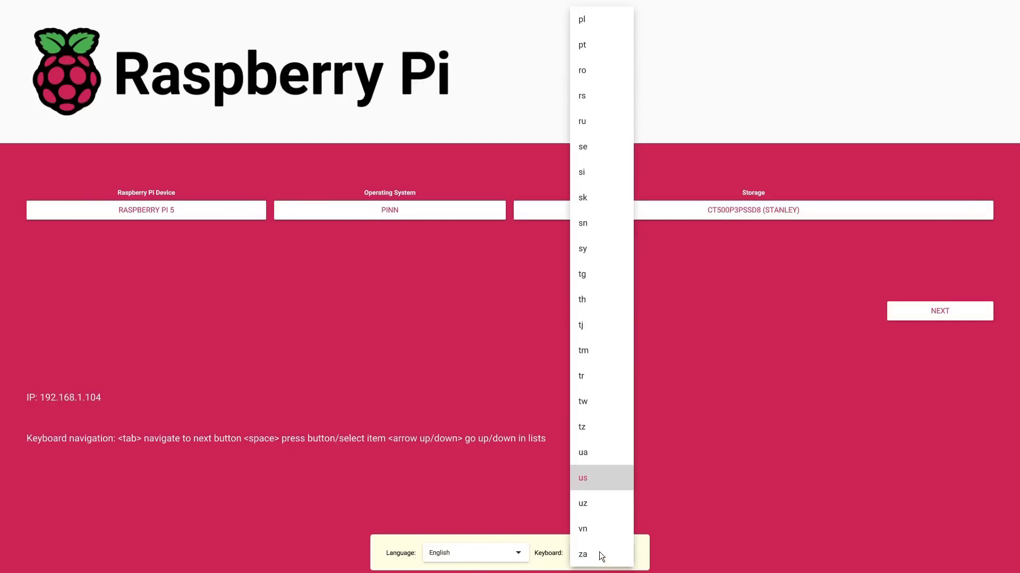
{"action": "scroll", "coordinate": [588, 373], "scroll_direction": "up", "scroll_amount": 15}
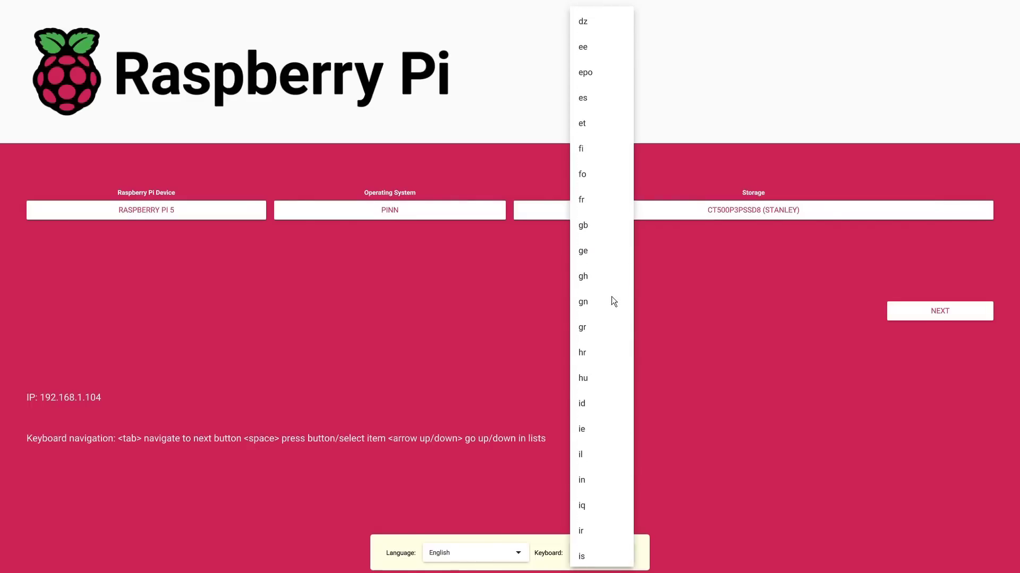
{"action": "left_click", "coordinate": [602, 219]}
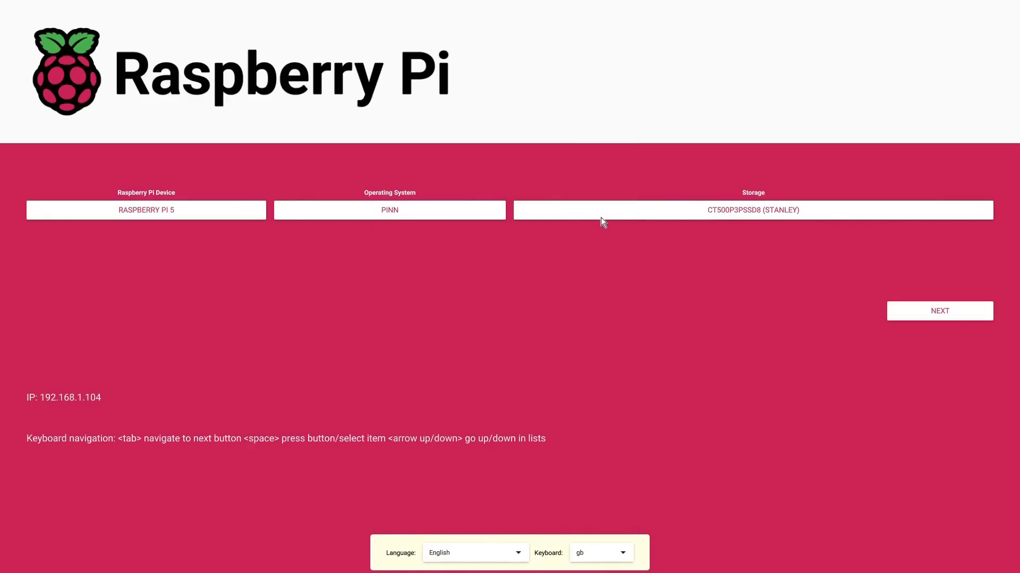
{"action": "left_click", "coordinate": [938, 311]}
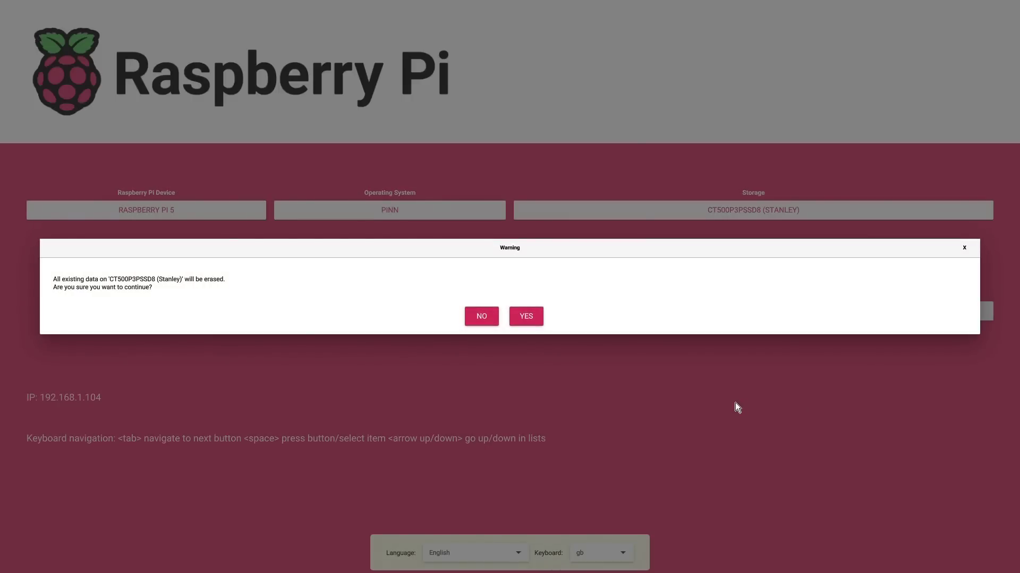
{"action": "left_click", "coordinate": [524, 317]}
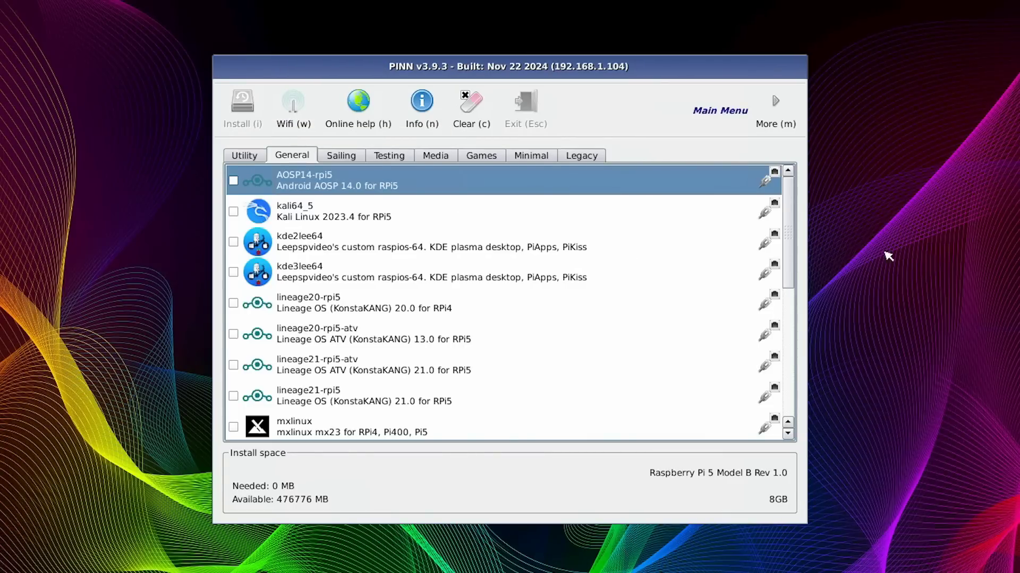
Mark raspios_arm64_full and ubuntu2404 for installation in PINN's General category.
{"action": "left_click_drag", "start_coordinate": [787, 213], "coordinate": [778, 311]}
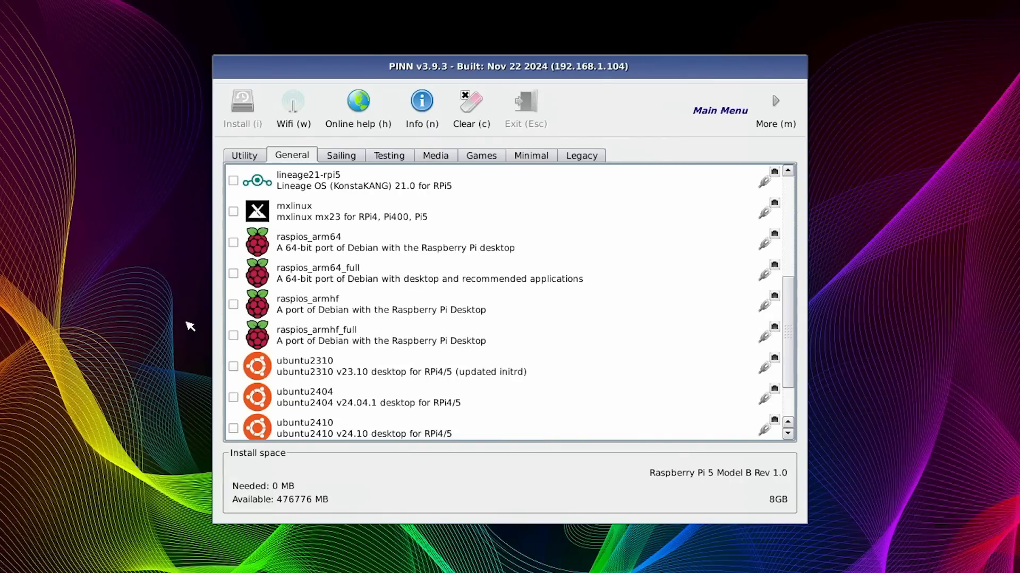
{"action": "left_click", "coordinate": [234, 274]}
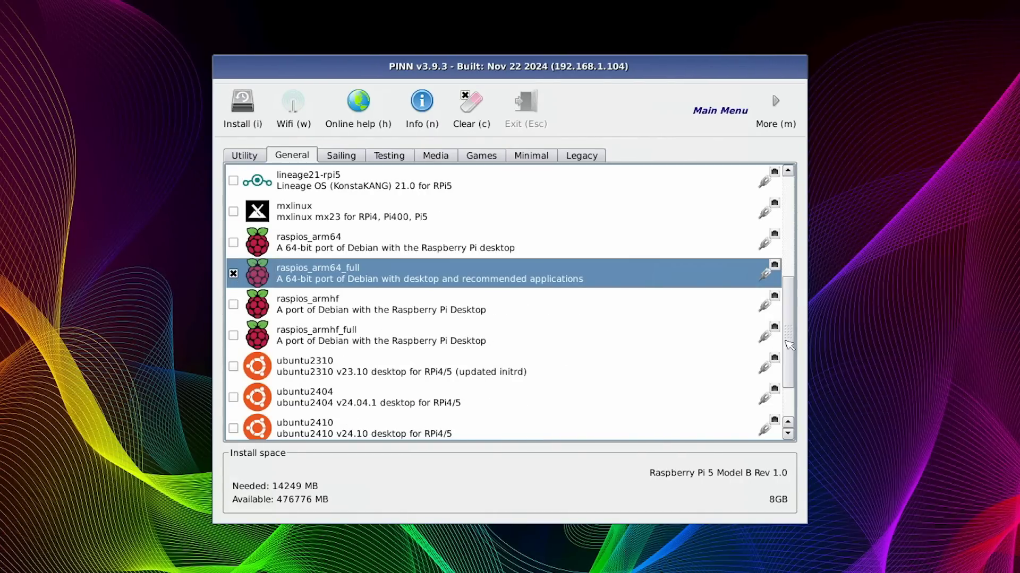
{"action": "scroll", "coordinate": [791, 343], "scroll_direction": "down", "scroll_amount": 2}
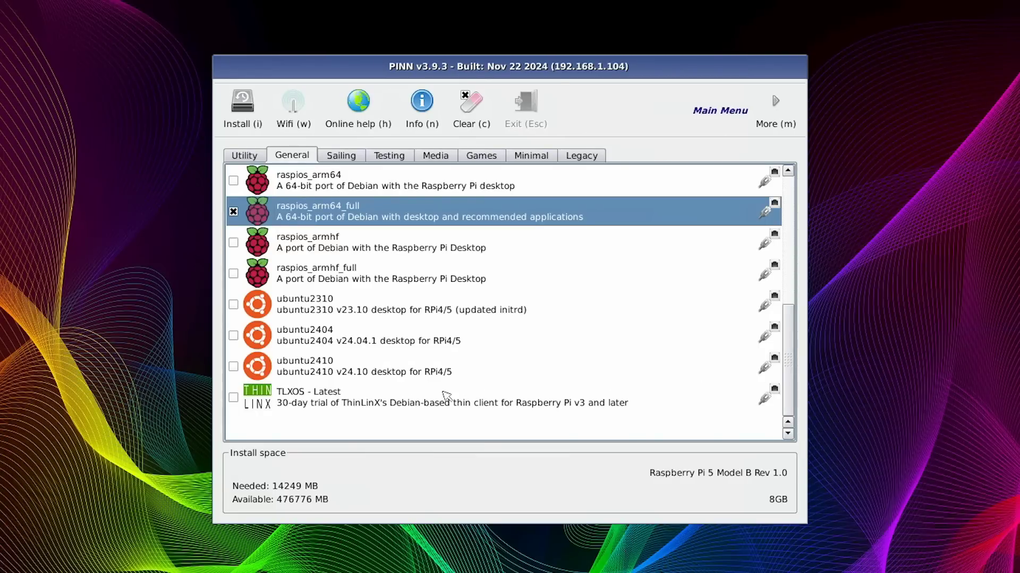
{"action": "left_click", "coordinate": [234, 337]}
Look over the beginning of the General operating system list and the systems in the Sailing category.
{"action": "left_click_drag", "start_coordinate": [789, 361], "coordinate": [787, 239]}
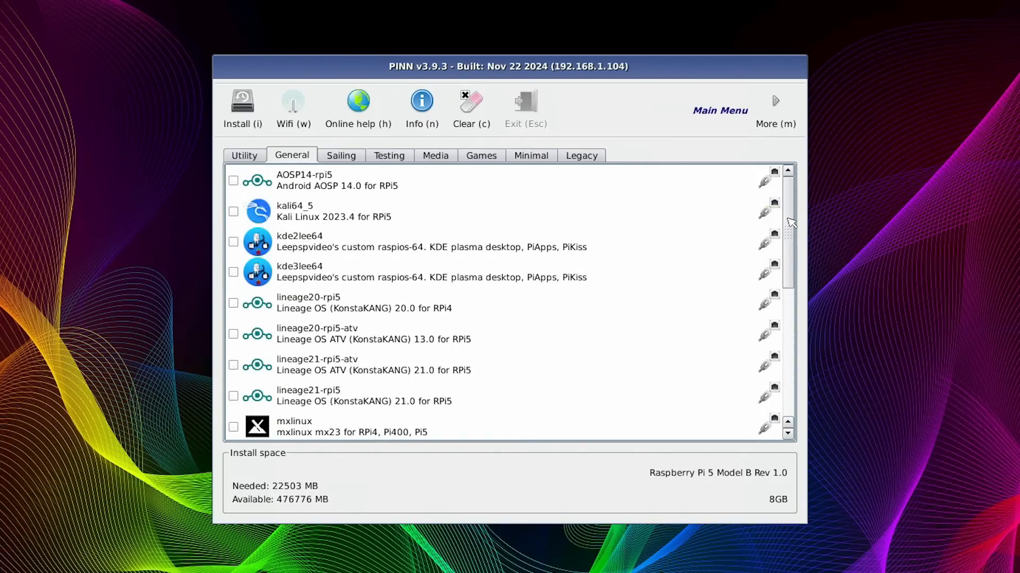
{"action": "mouse_move", "coordinate": [460, 285]}
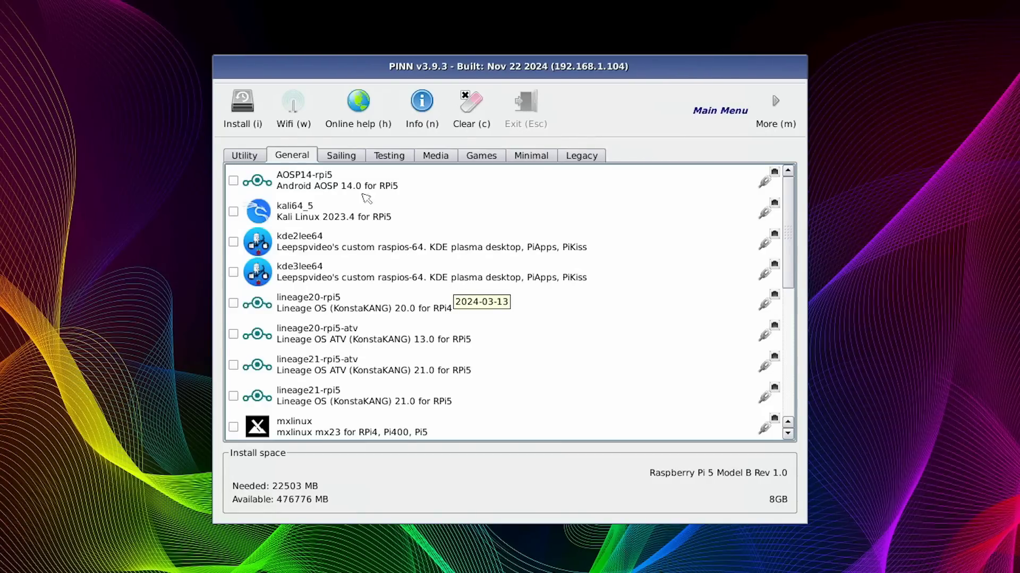
{"action": "left_click", "coordinate": [344, 160]}
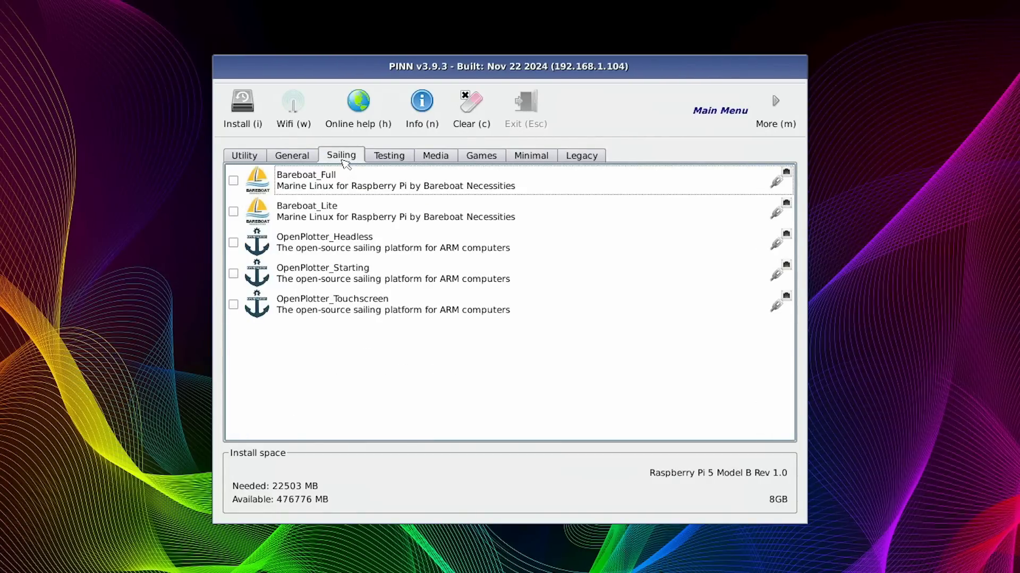
Look over the systems in the Testing, Media, Games, Minimal and Legacy categories, and the Raspberry Pi OS and Ubuntu entries in General.
{"action": "left_click", "coordinate": [391, 158]}
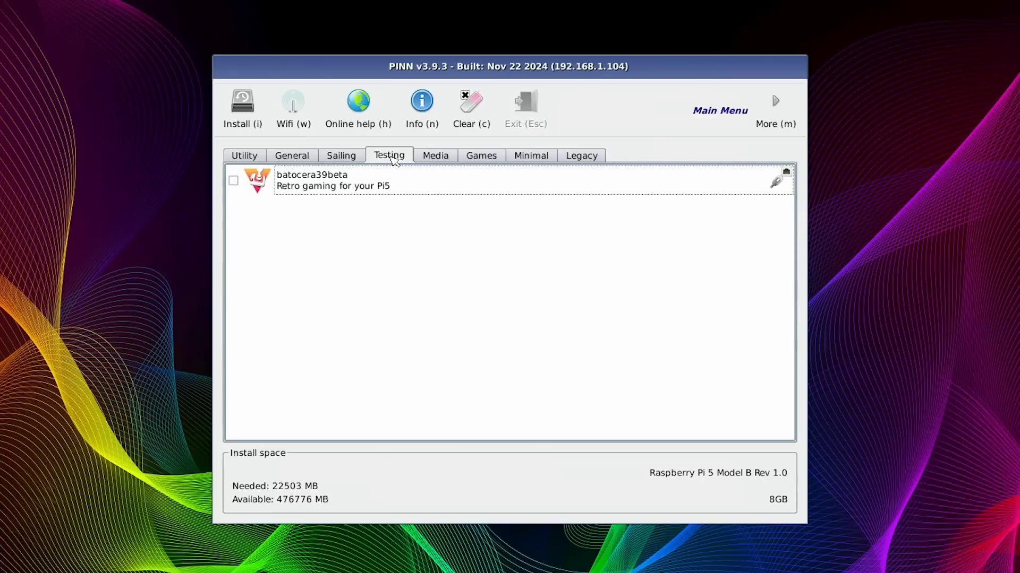
{"action": "left_click", "coordinate": [445, 159]}
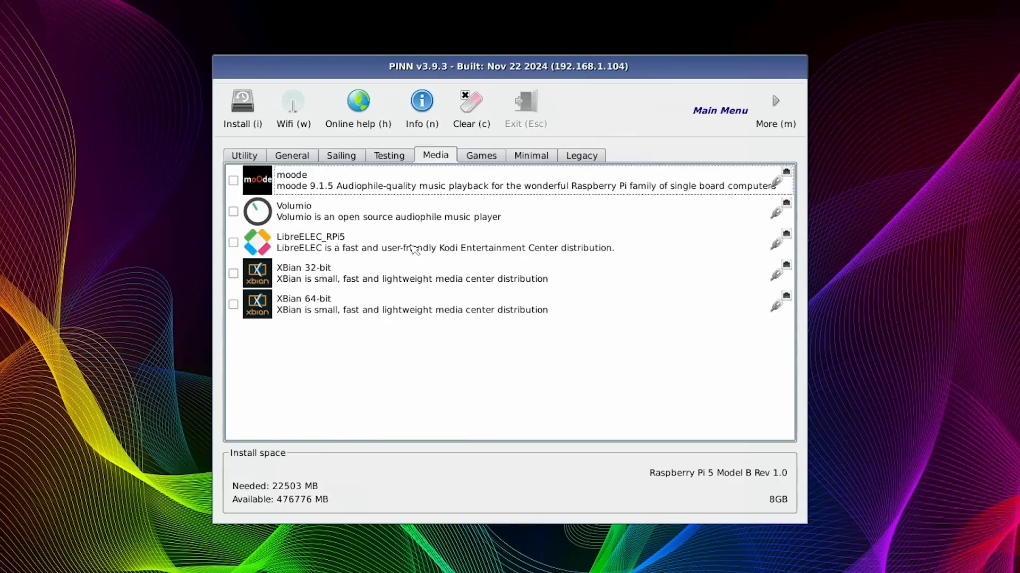
{"action": "left_click", "coordinate": [480, 158]}
{"action": "left_click", "coordinate": [526, 155]}
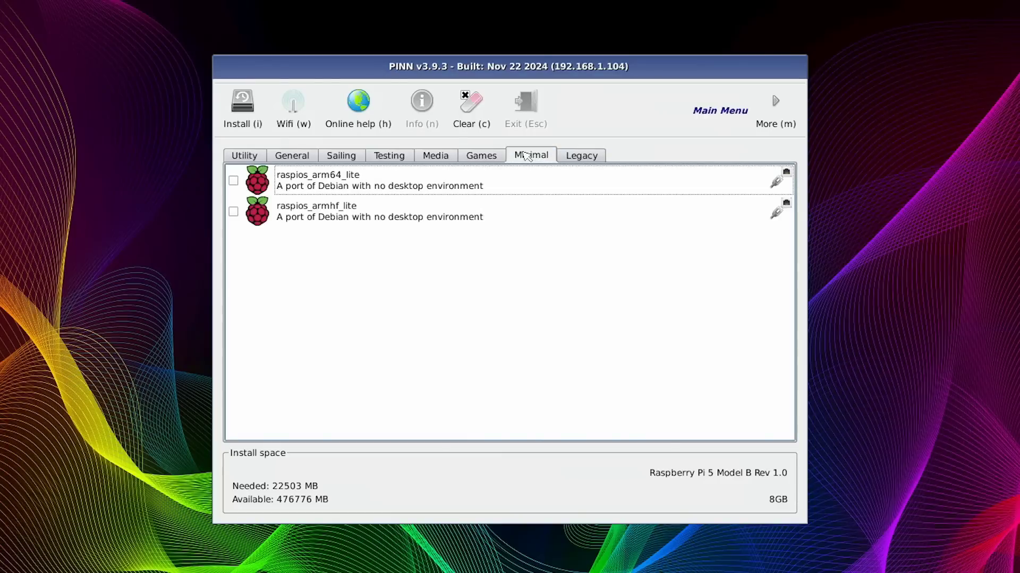
{"action": "left_click", "coordinate": [594, 158]}
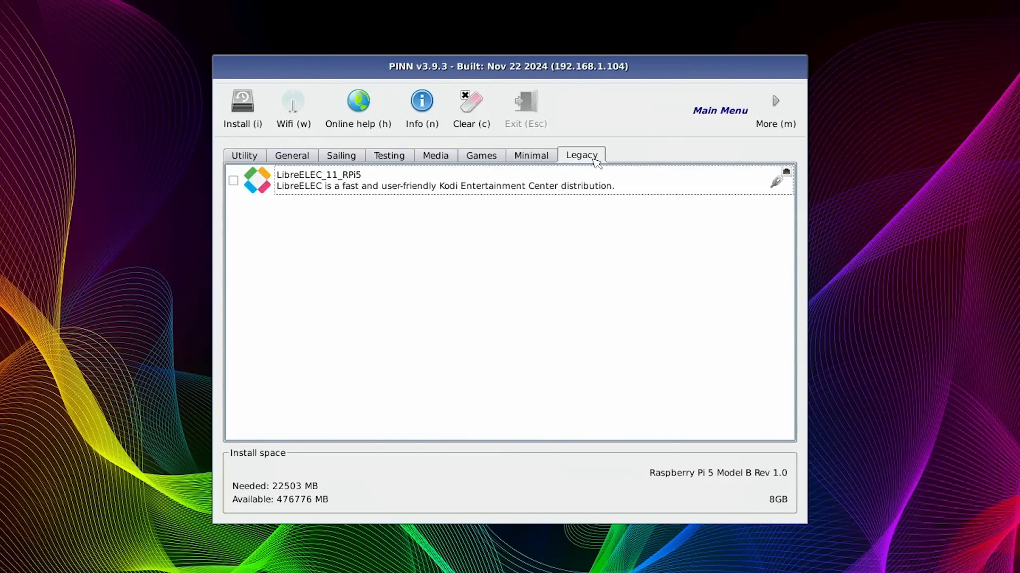
{"action": "left_click", "coordinate": [300, 161]}
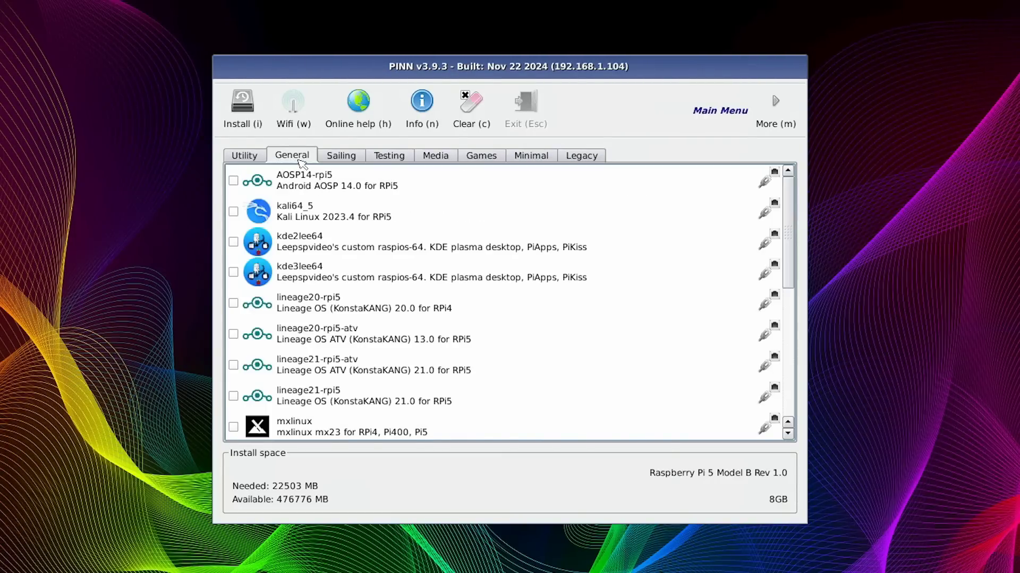
{"action": "scroll", "coordinate": [331, 250], "scroll_direction": "down", "scroll_amount": 5}
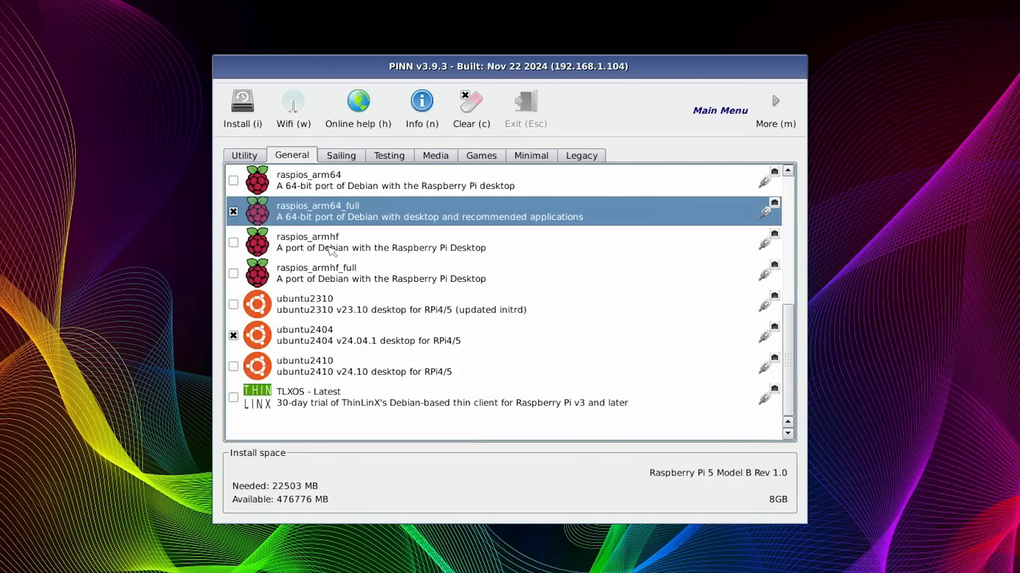
{"action": "mouse_move", "coordinate": [332, 250]}
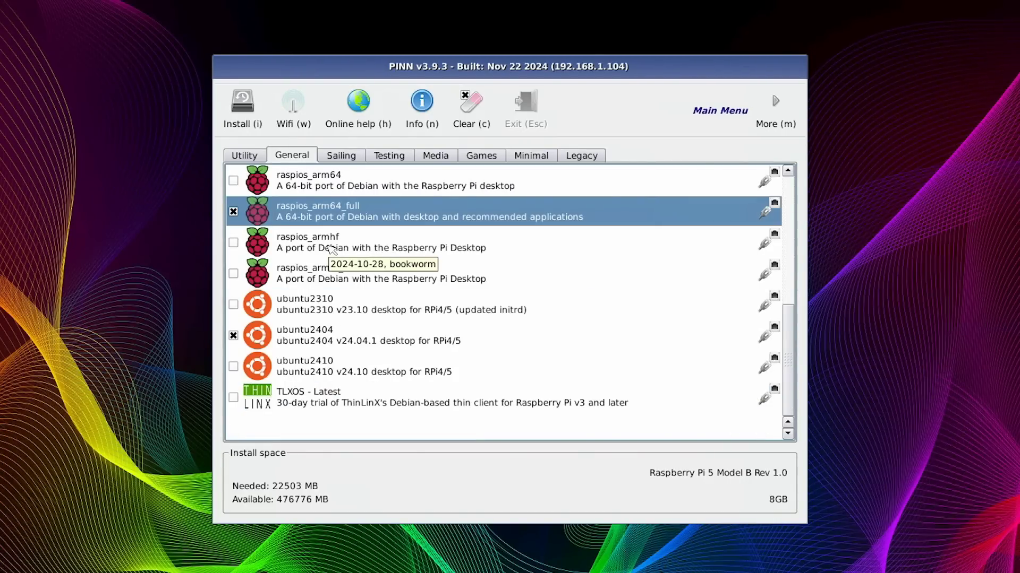
Install the marked systems to /dev/nvme0n1, agreeing to delete its existing data and accepting 227175 MB of extra space for each.
{"action": "left_click", "coordinate": [257, 113]}
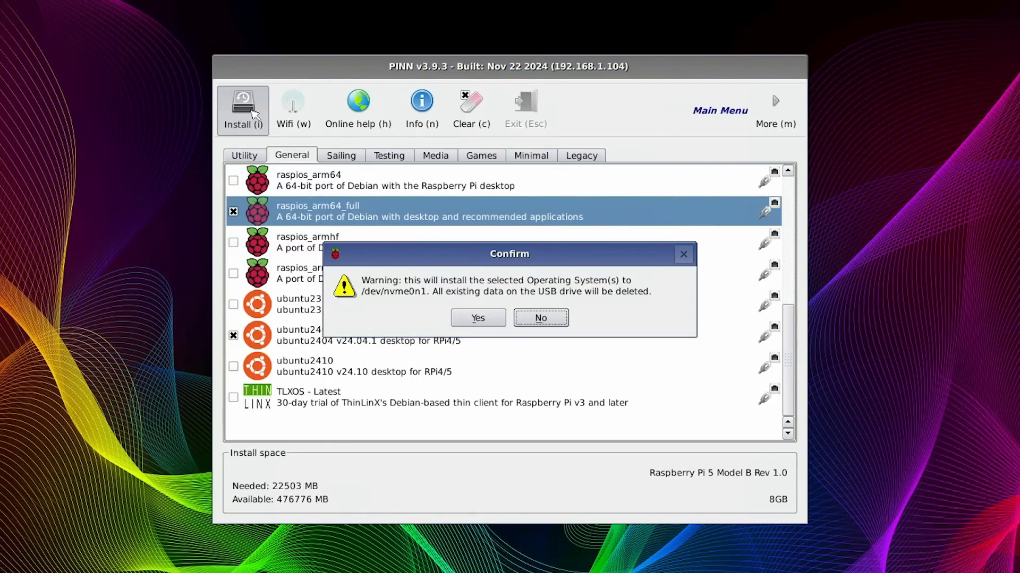
{"action": "left_click", "coordinate": [478, 320]}
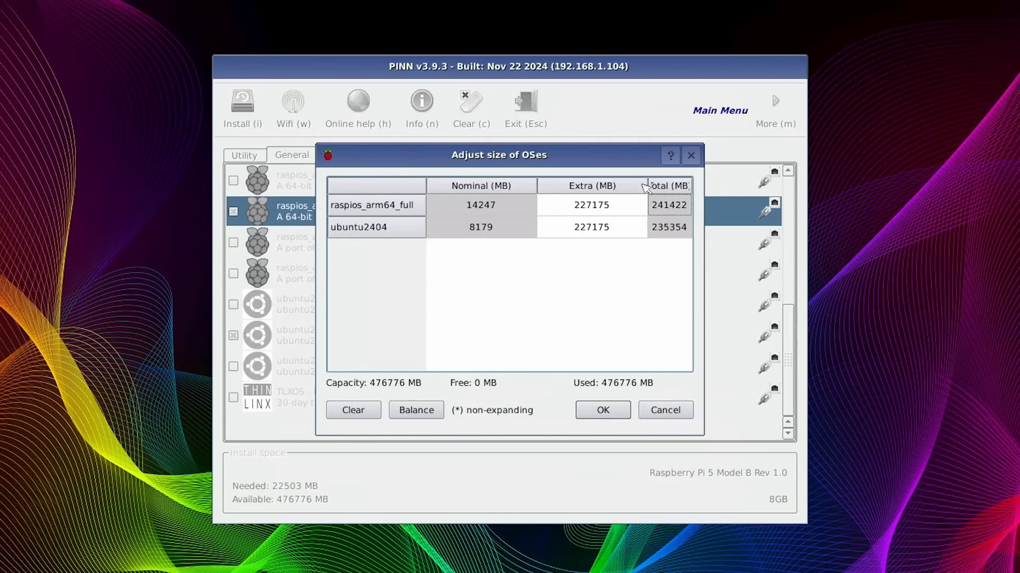
{"action": "left_click", "coordinate": [588, 207]}
{"action": "double_click", "coordinate": [588, 208]}
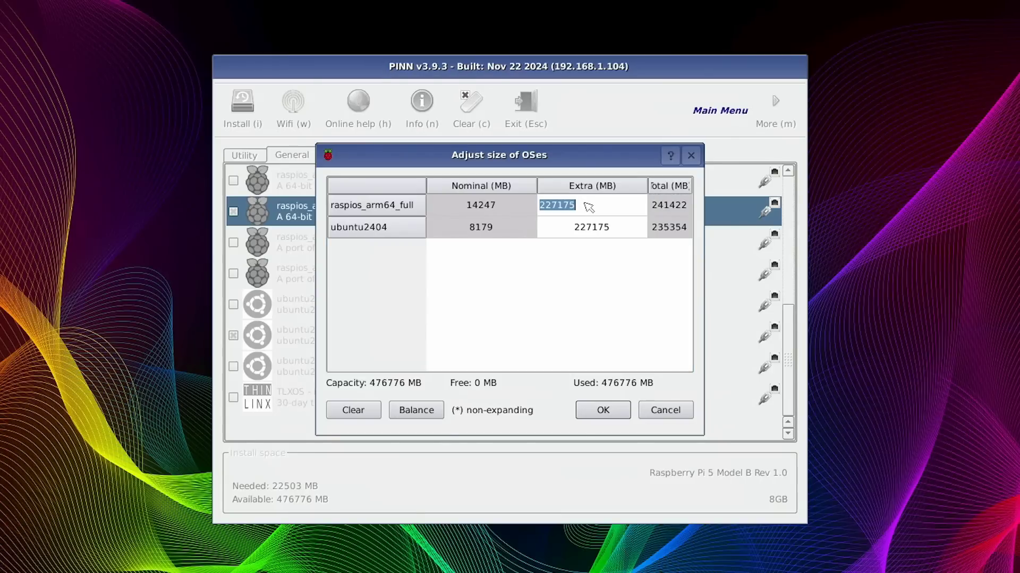
{"action": "left_click", "coordinate": [604, 295]}
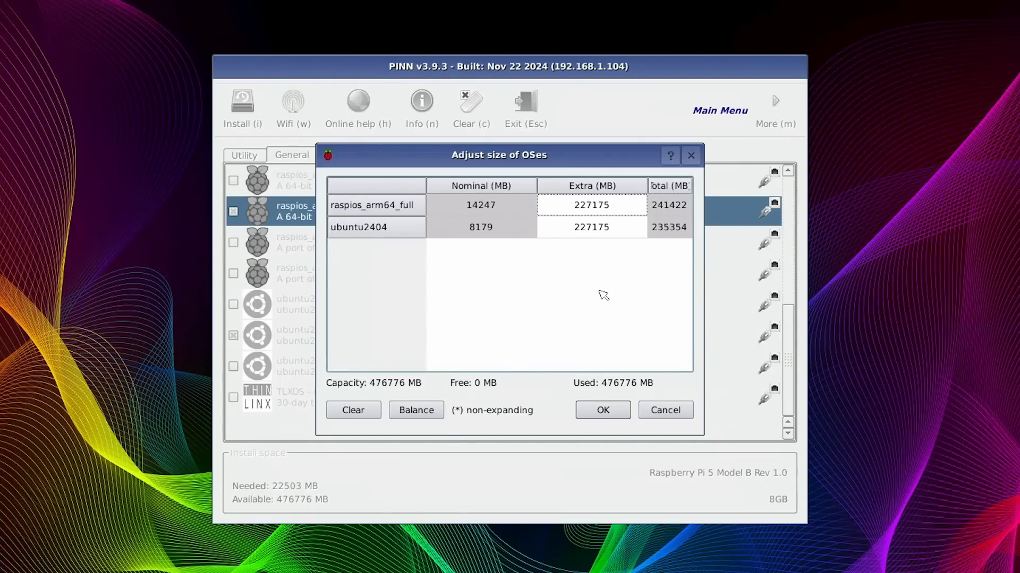
{"action": "left_click", "coordinate": [599, 410]}
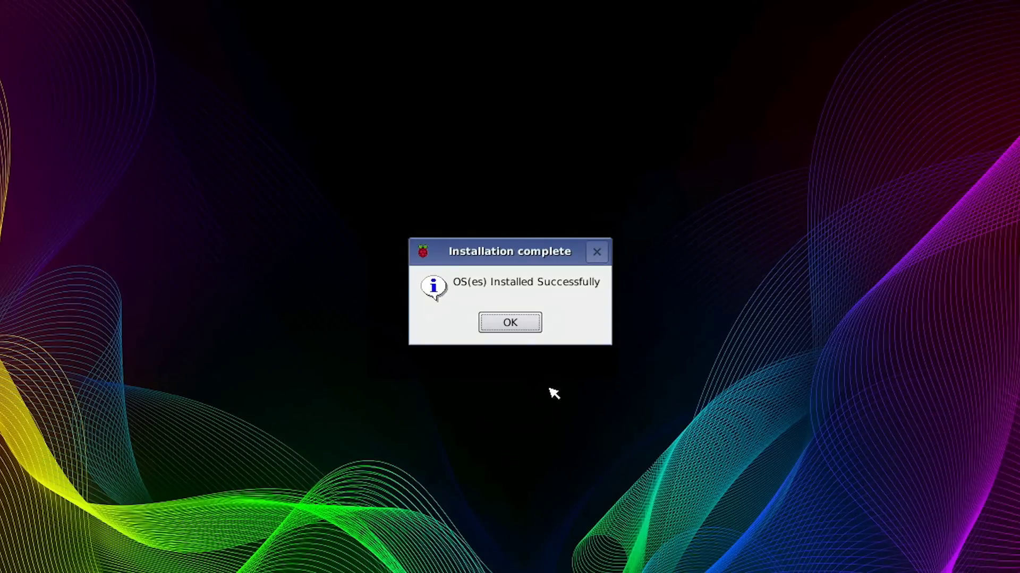
{"action": "left_click", "coordinate": [528, 325]}
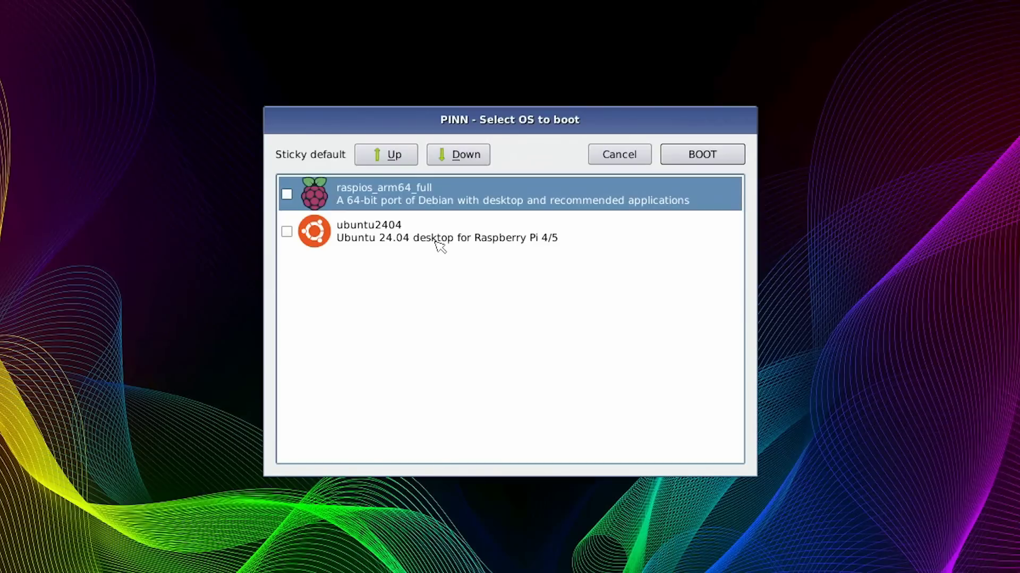
Move ubuntu2404 to the top of the boot list and mark it as the sticky default.
{"action": "left_click", "coordinate": [393, 243]}
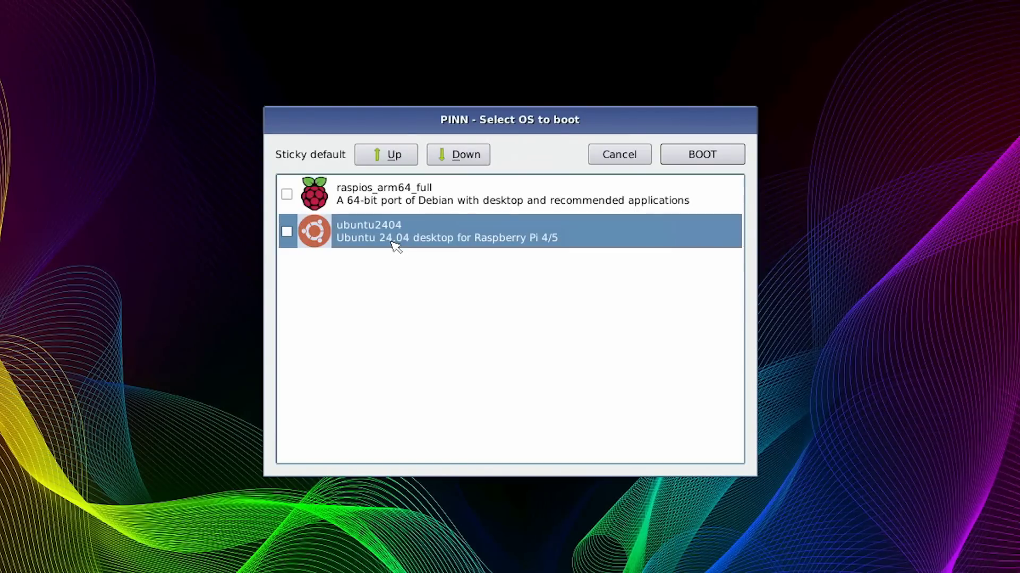
{"action": "left_click", "coordinate": [395, 156]}
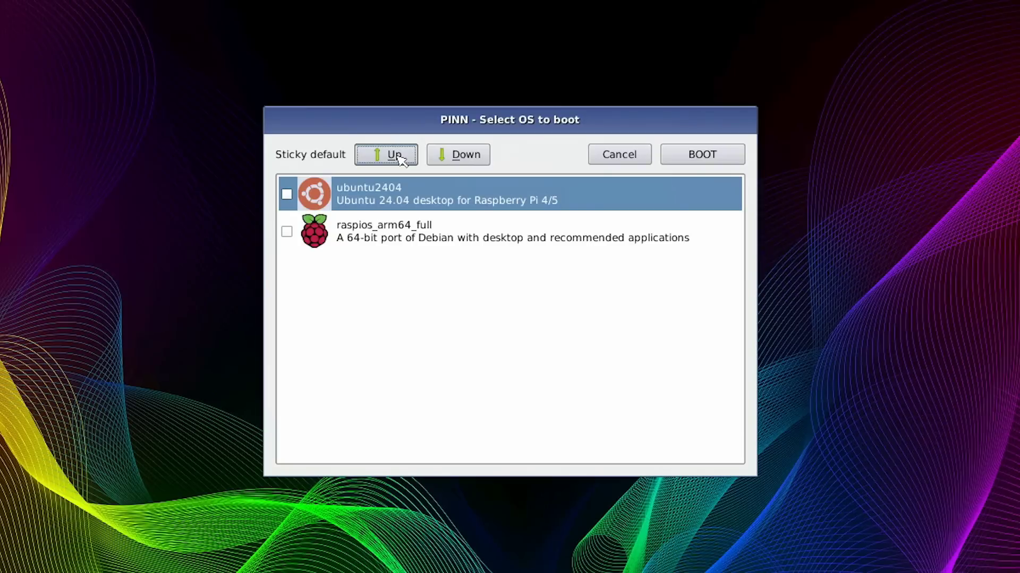
{"action": "left_click", "coordinate": [288, 200]}
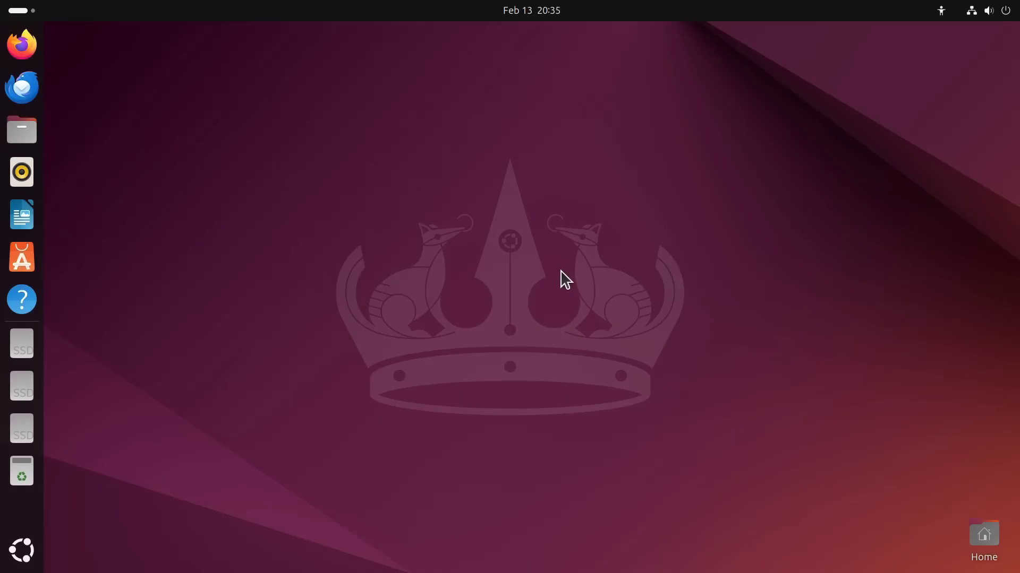
Leave the current Ubuntu session and log back in with the account password.
{"action": "left_click", "coordinate": [1005, 15]}
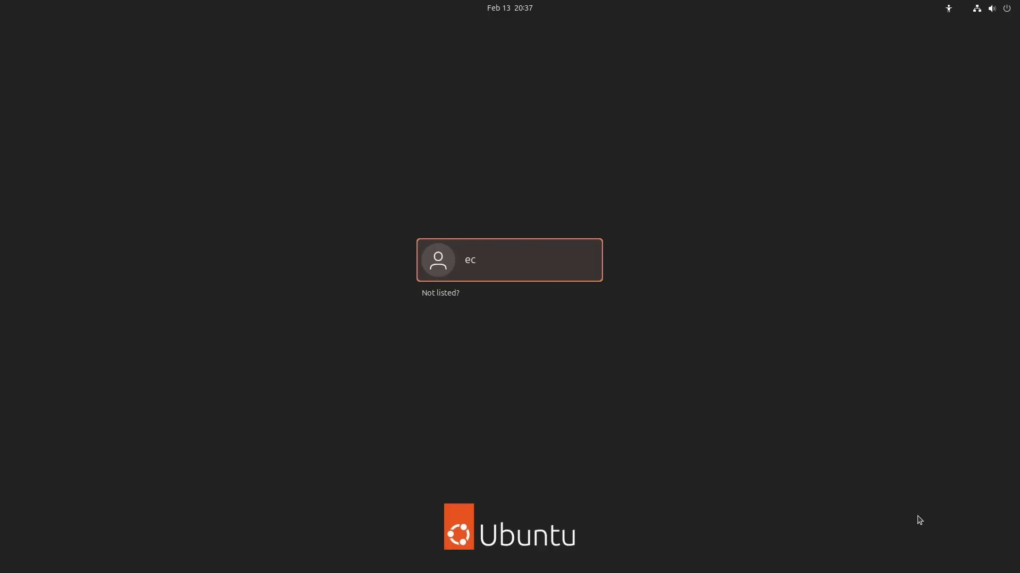
{"action": "key", "text": "Return"}
{"action": "type", "text": "*************"}
{"action": "key", "text": "Return"}
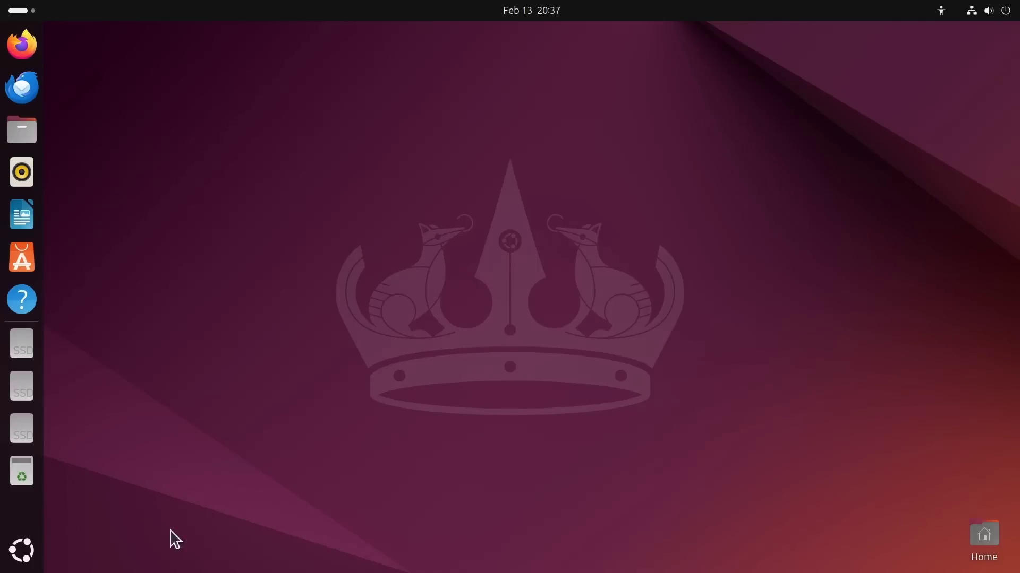
Look over the applications installed in Ubuntu and return to the desktop.
{"action": "left_click", "coordinate": [16, 556]}
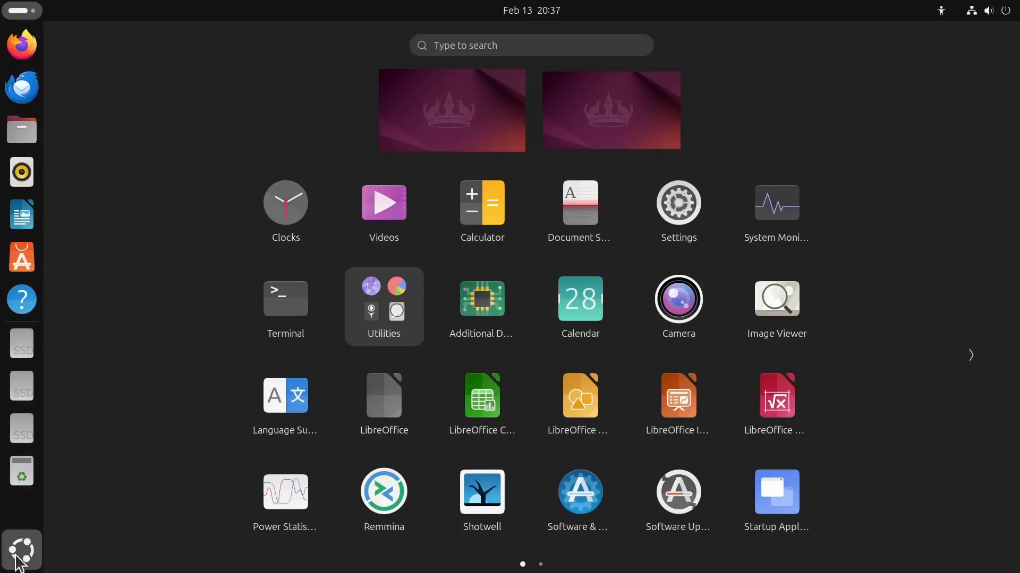
{"action": "left_click", "coordinate": [15, 556]}
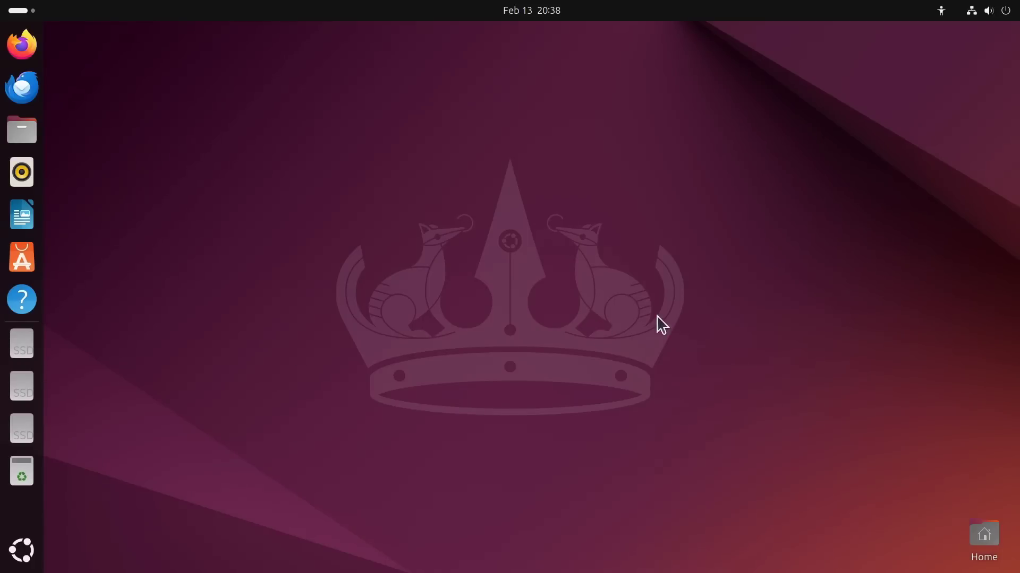
Restart the Raspberry Pi from the Ubuntu desktop, confirming the restart immediately.
{"action": "left_click", "coordinate": [1005, 11]}
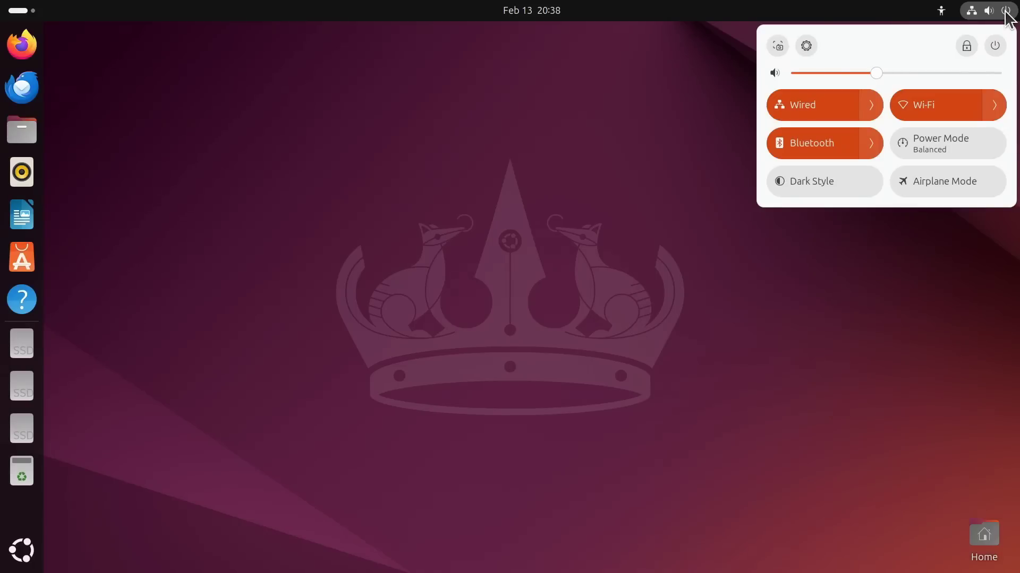
{"action": "left_click", "coordinate": [995, 46]}
{"action": "left_click", "coordinate": [799, 115]}
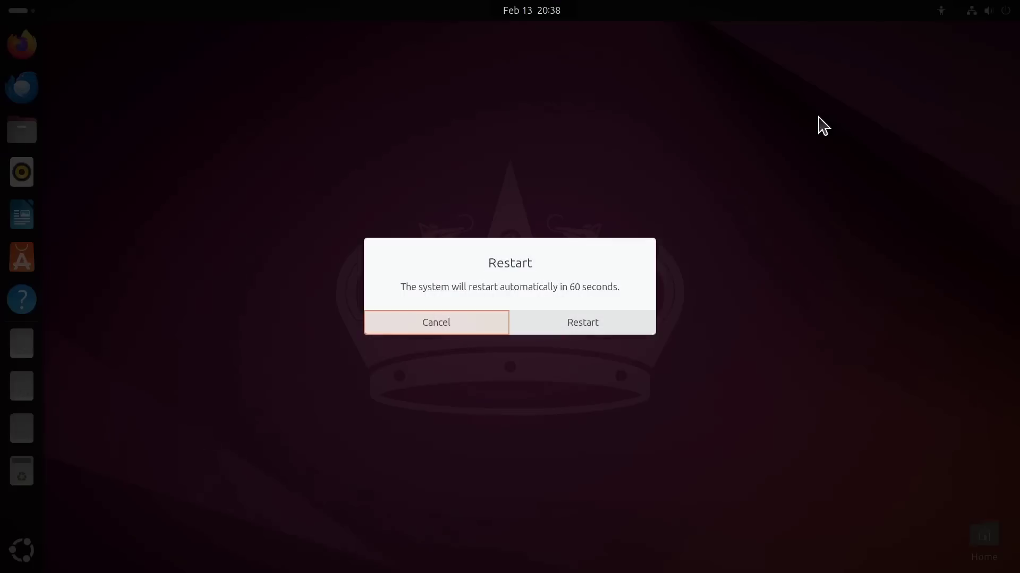
{"action": "left_click", "coordinate": [580, 329]}
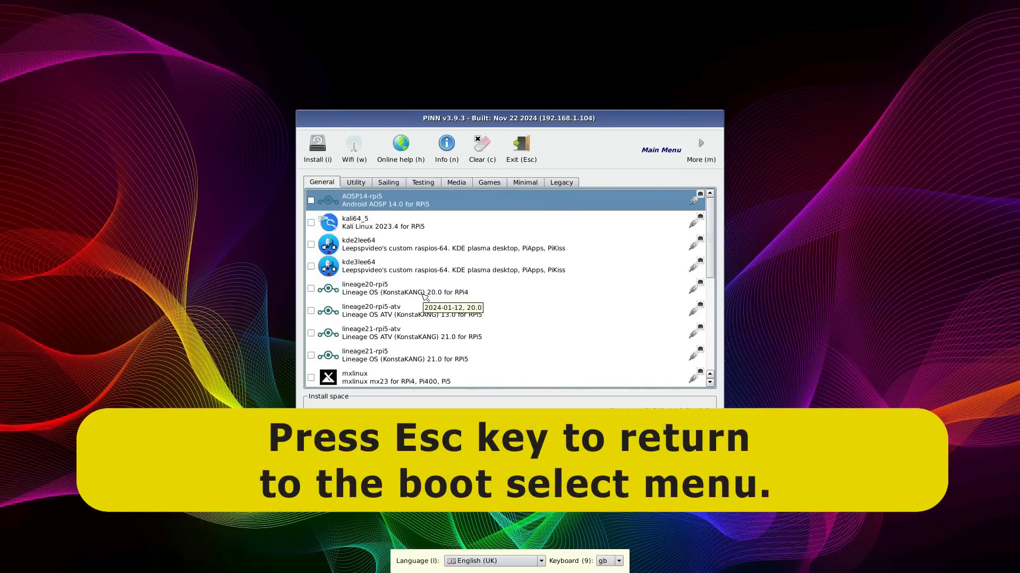
Return from PINN's main window to the boot selection and boot raspios_arm64_full.
{"action": "key", "text": "Escape"}
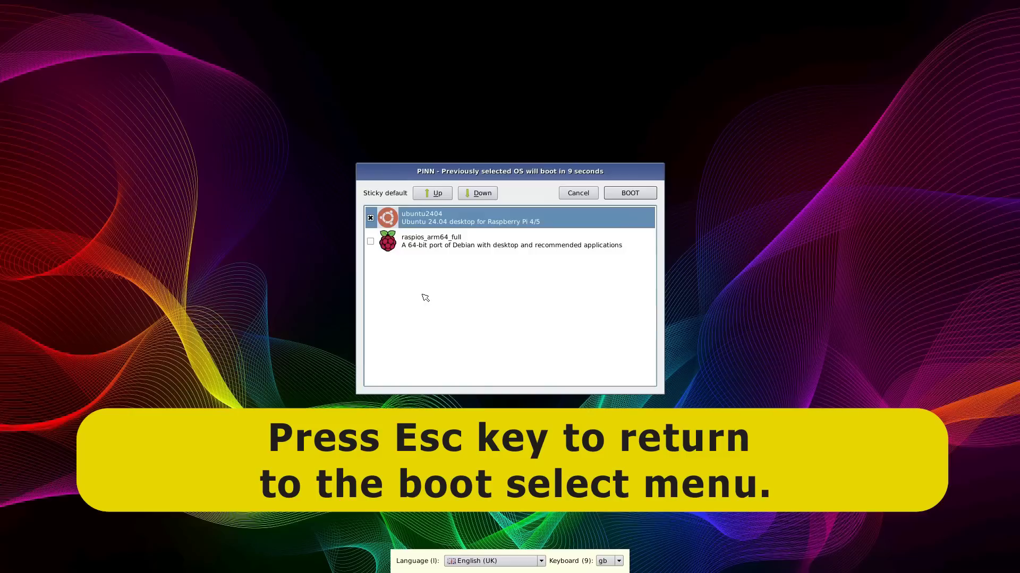
{"action": "left_click", "coordinate": [444, 248]}
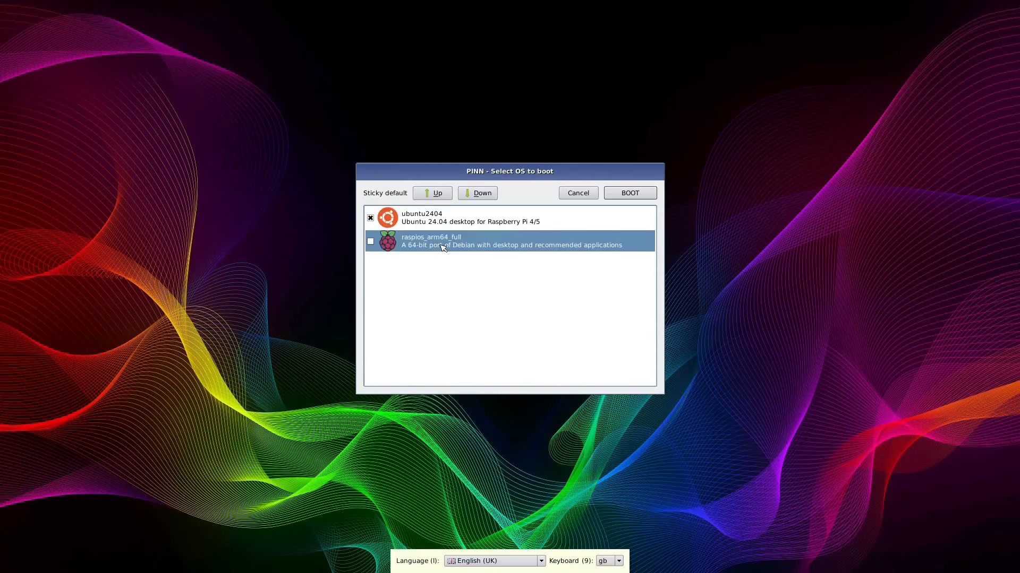
{"action": "left_click", "coordinate": [634, 197]}
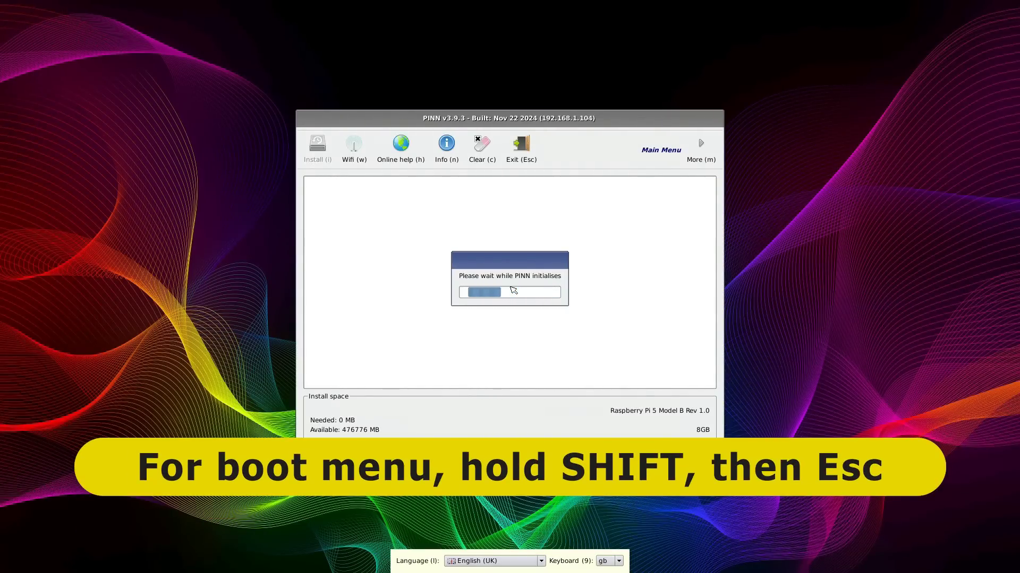
Bring up the boot selection again while PINN initialises and select raspios_arm64_full.
{"action": "key", "text": "Escape"}
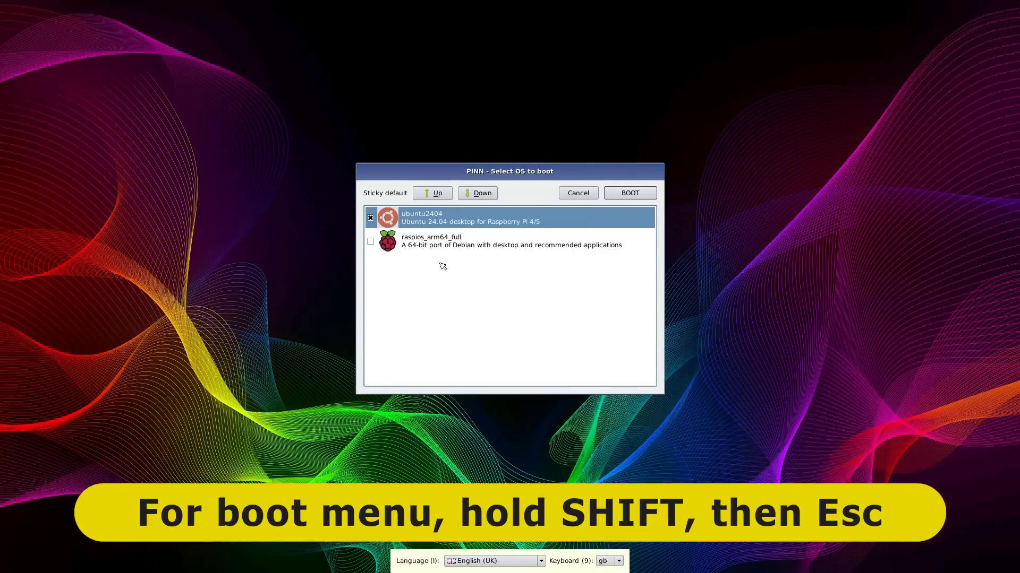
{"action": "left_click", "coordinate": [444, 248]}
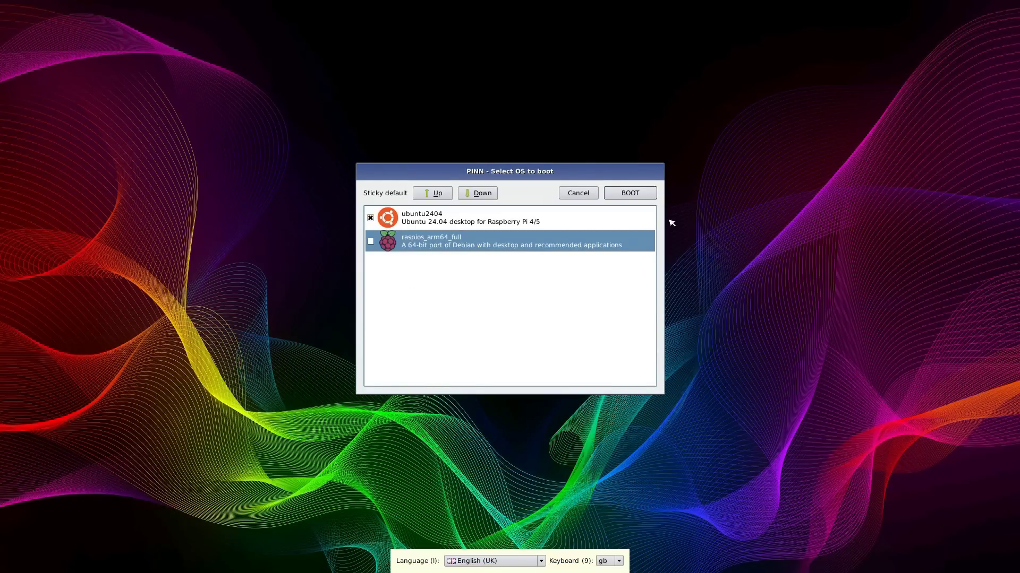